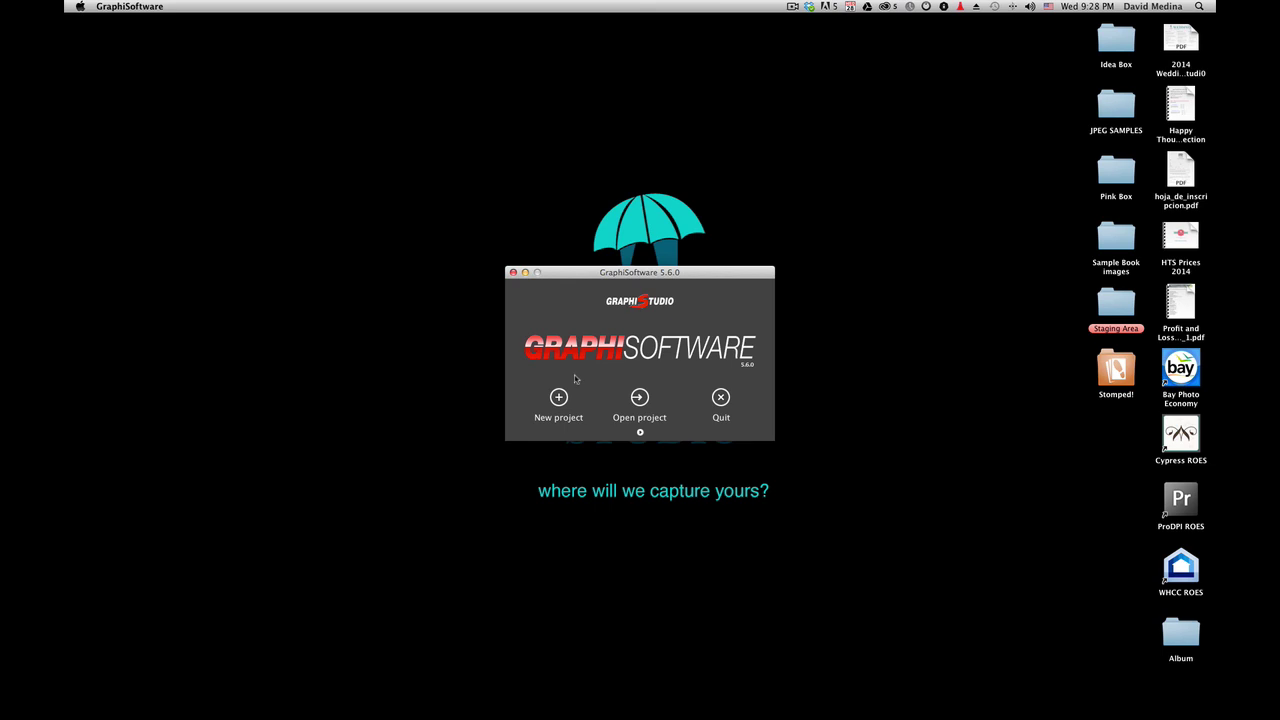
Step: Create a new project named "Sample book" with Book as the product and the Square format
left_click(559, 400)
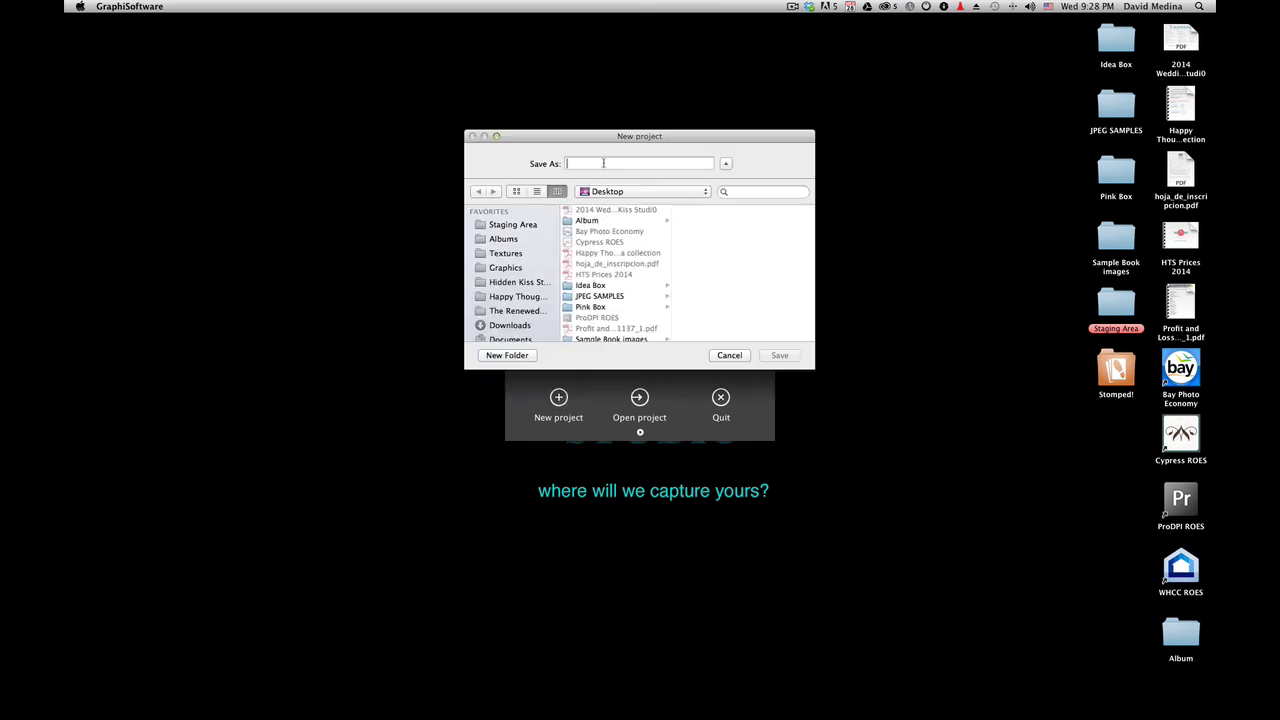
type("Sample book")
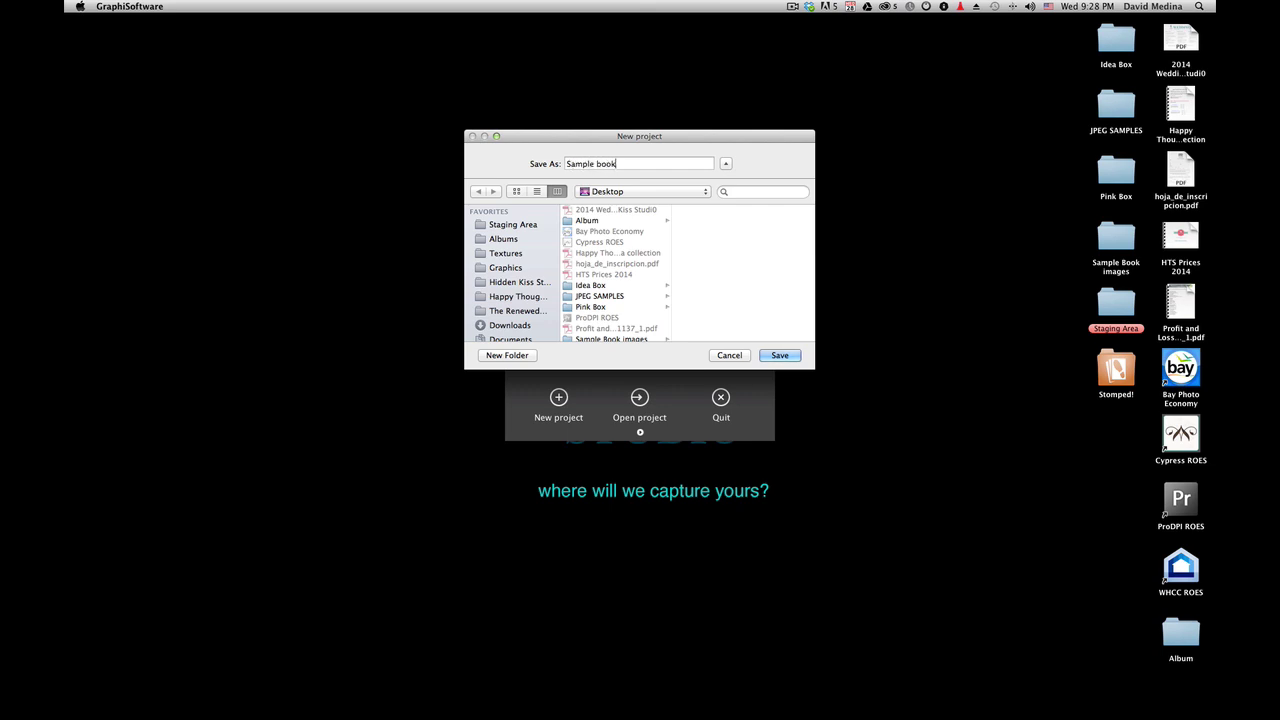
left_click(780, 356)
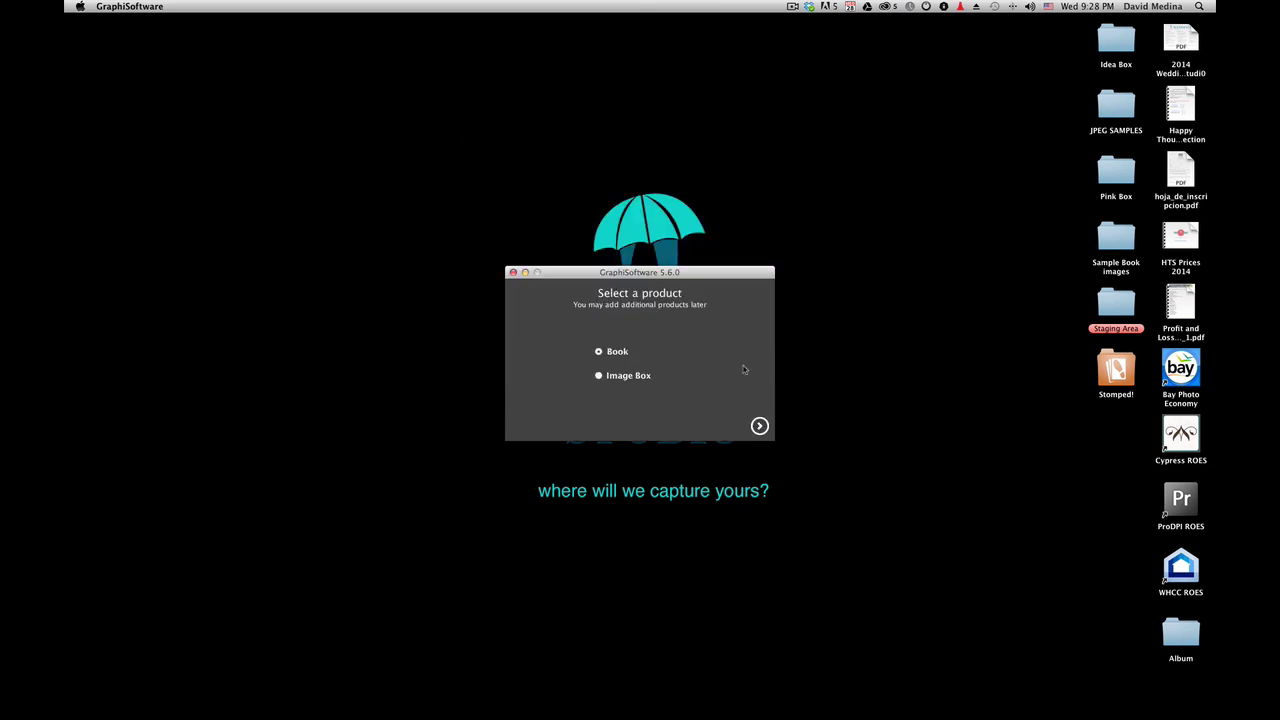
left_click(759, 425)
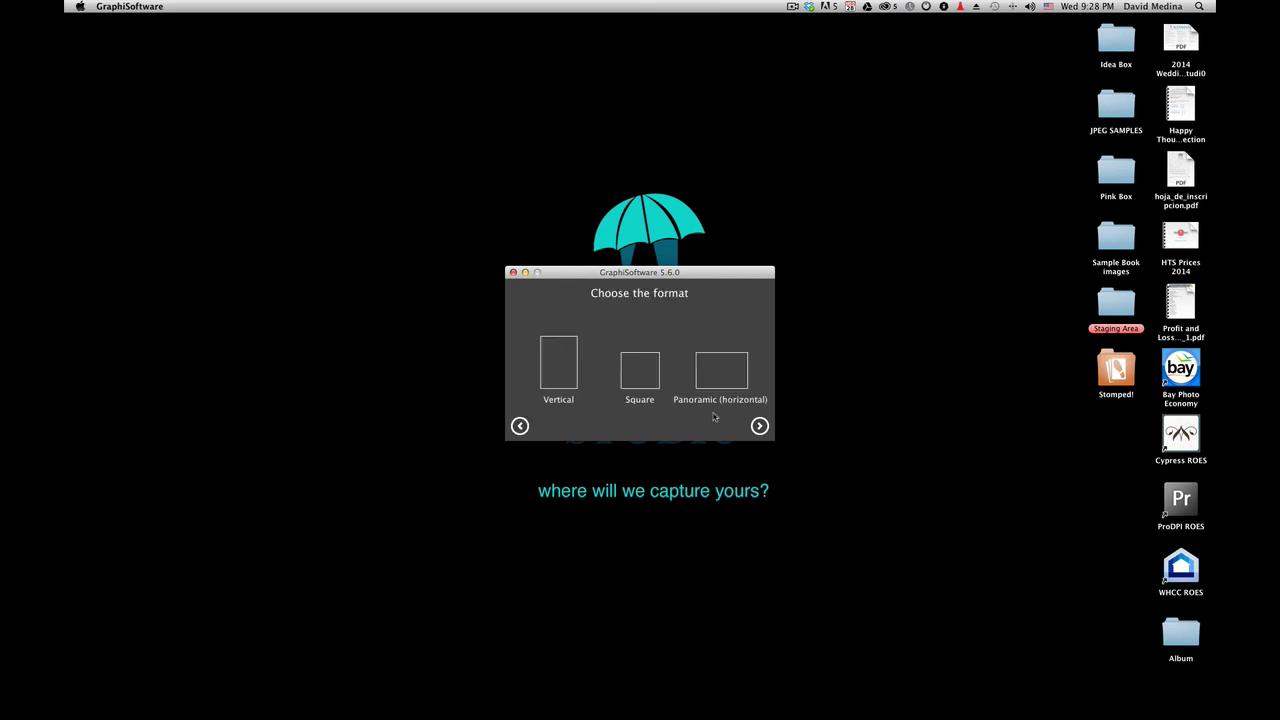
left_click(638, 374)
left_click(759, 426)
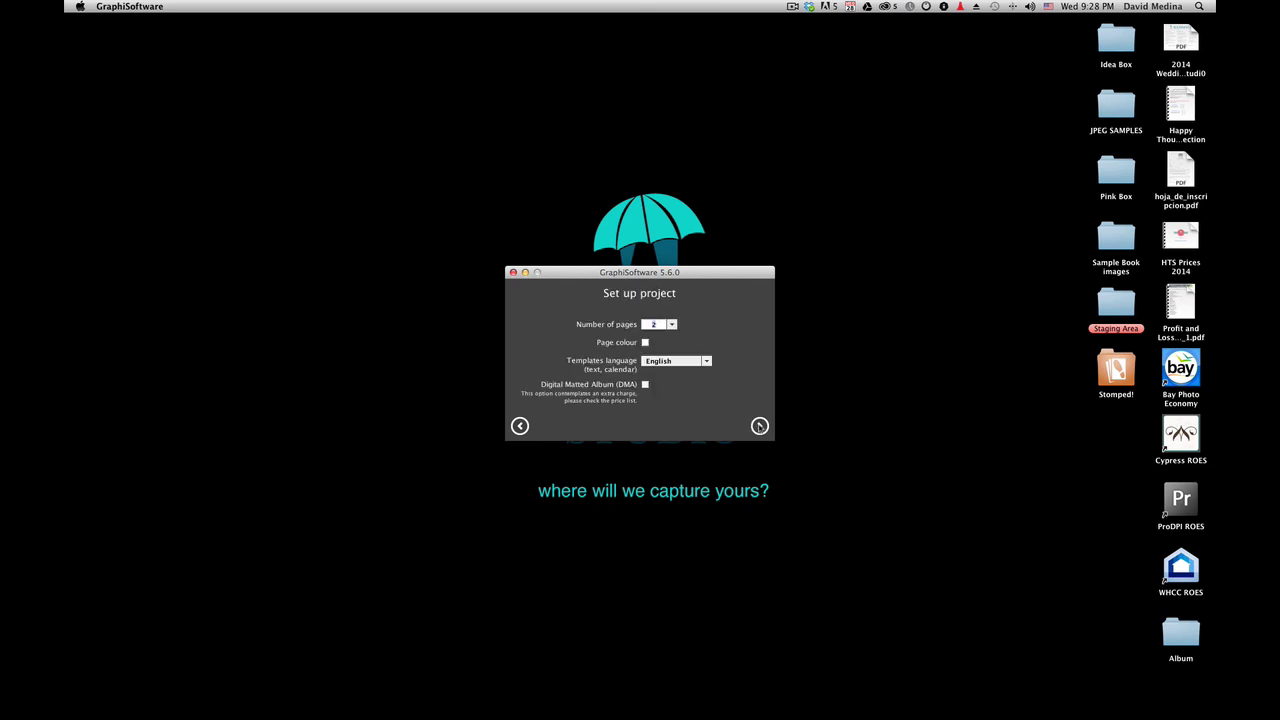
Step: Set up the project with 2 pages and enable the Digital Matted Album (DMA) option
left_click(672, 328)
left_click(653, 341)
left_click(645, 384)
left_click(760, 426)
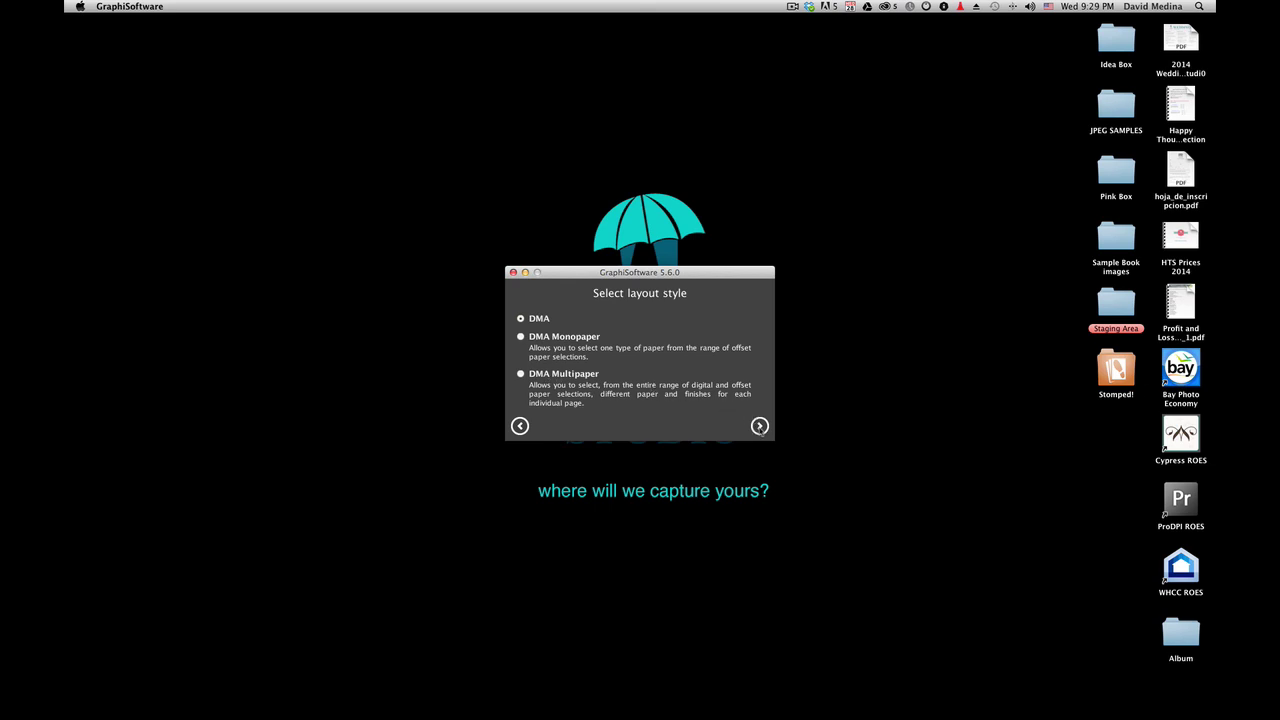
Step: Choose the DMA Multipaper layout style with Metallic digital laser paper as the main paper
left_click(521, 374)
left_click(760, 426)
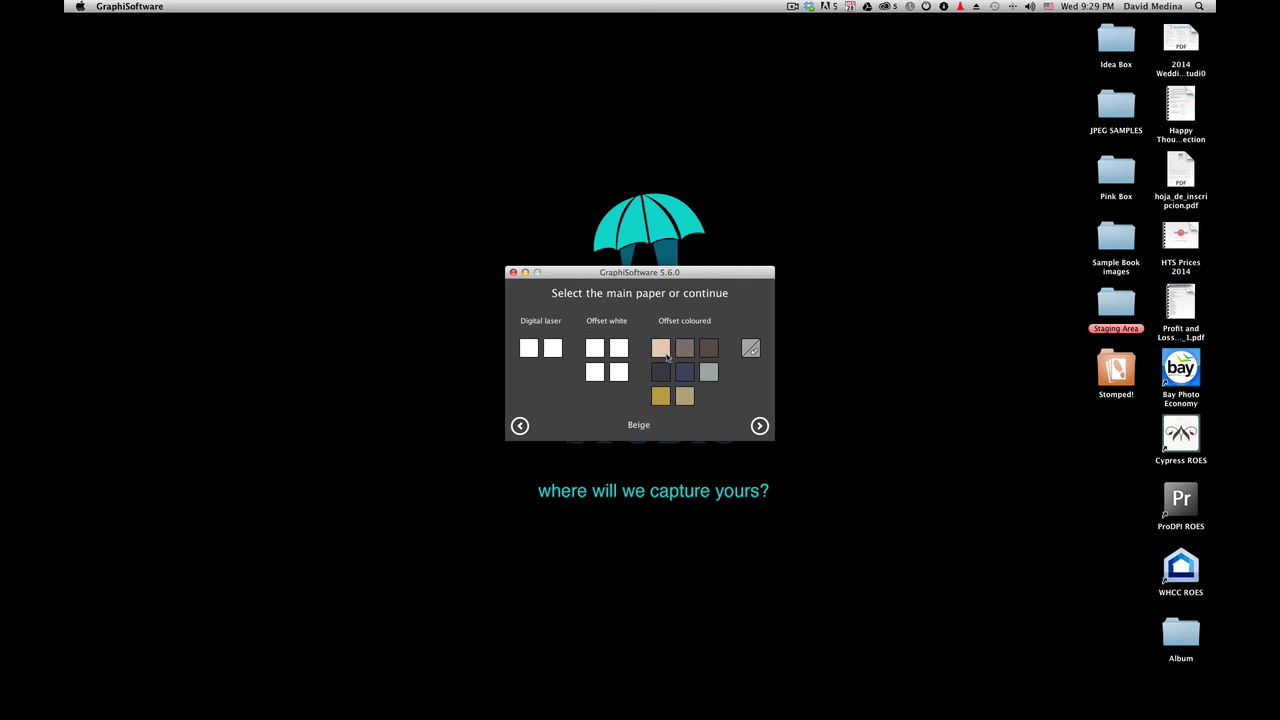
left_click(553, 350)
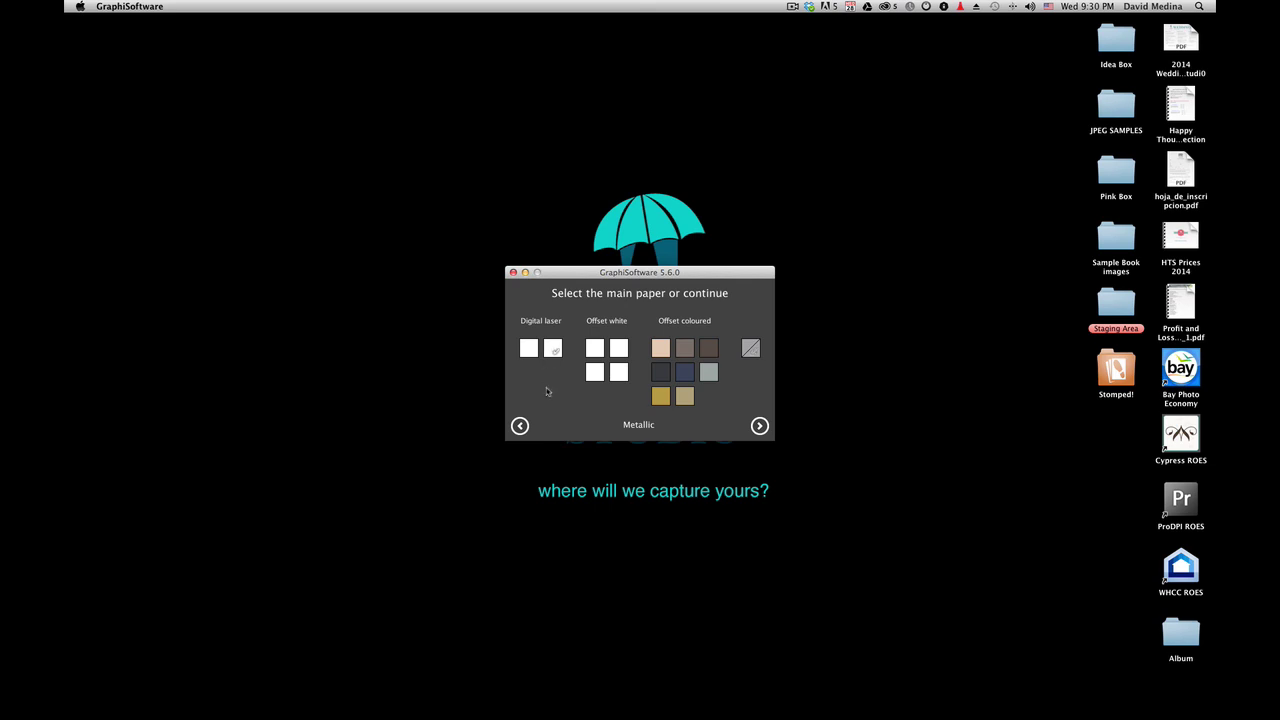
left_click(759, 426)
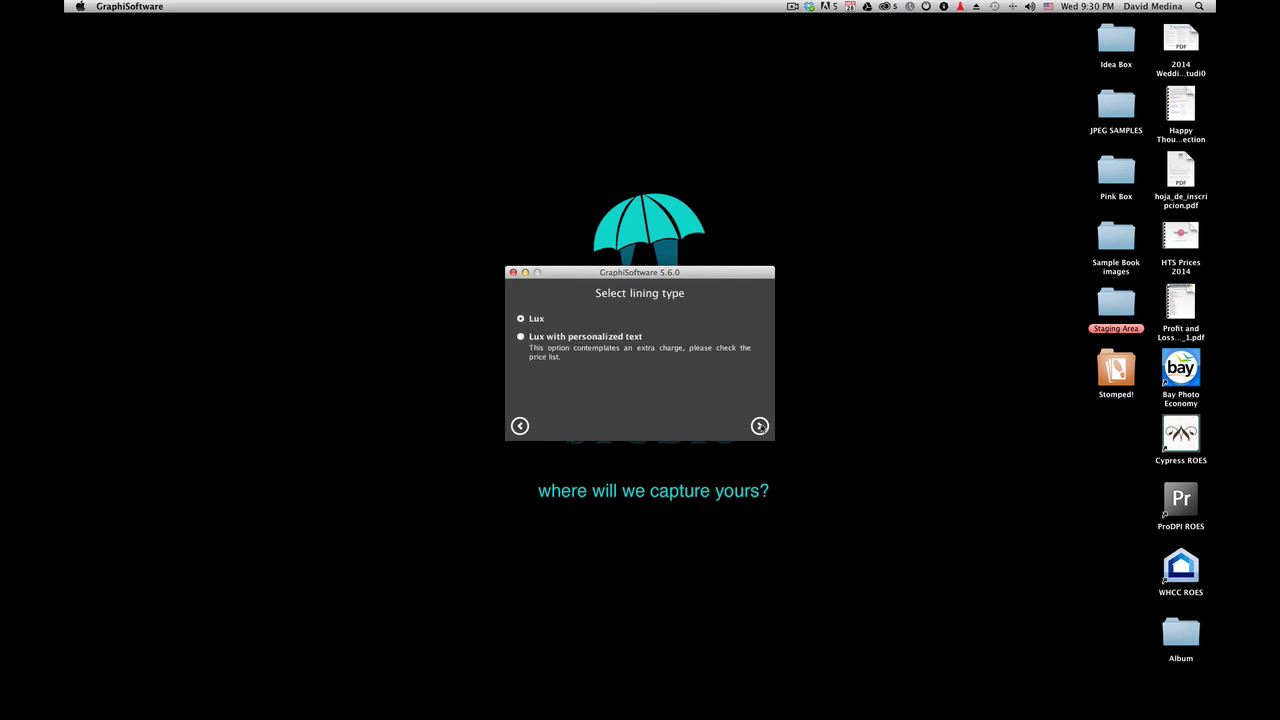
Step: Choose the Lux with personalized text lining in Silver 50509 and finish the project setup
left_click(520, 338)
left_click(759, 426)
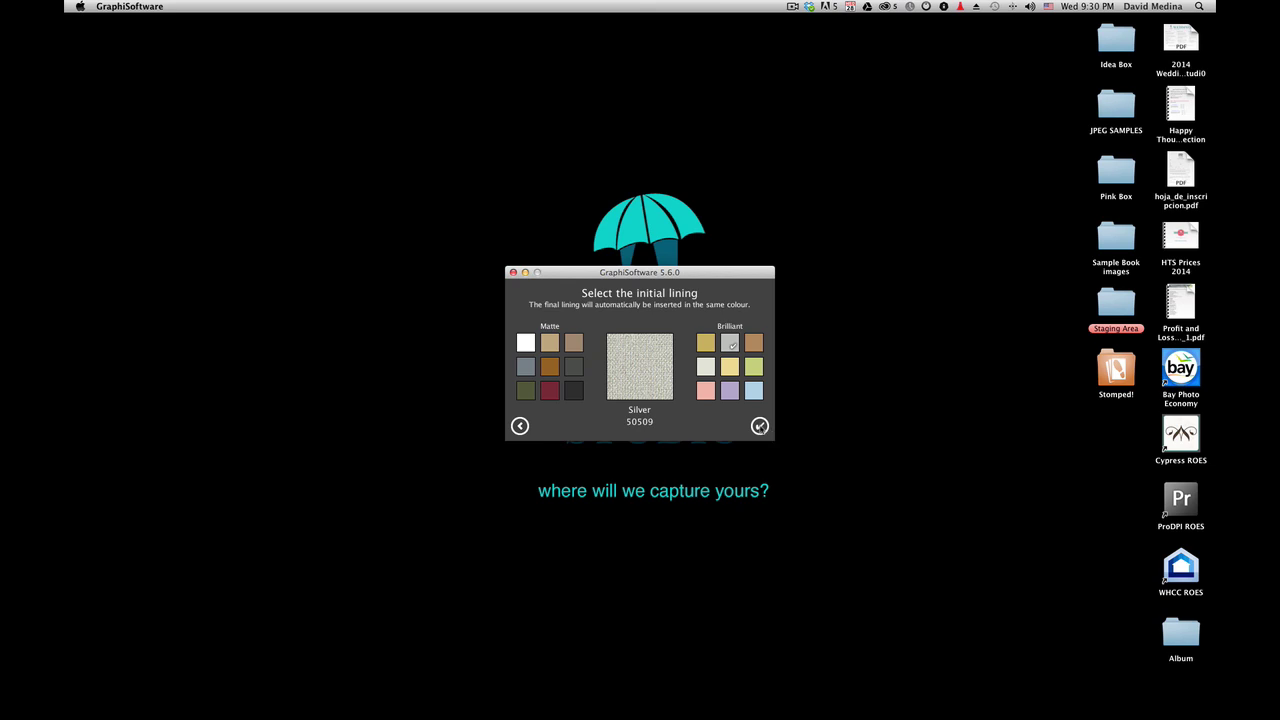
left_click(760, 426)
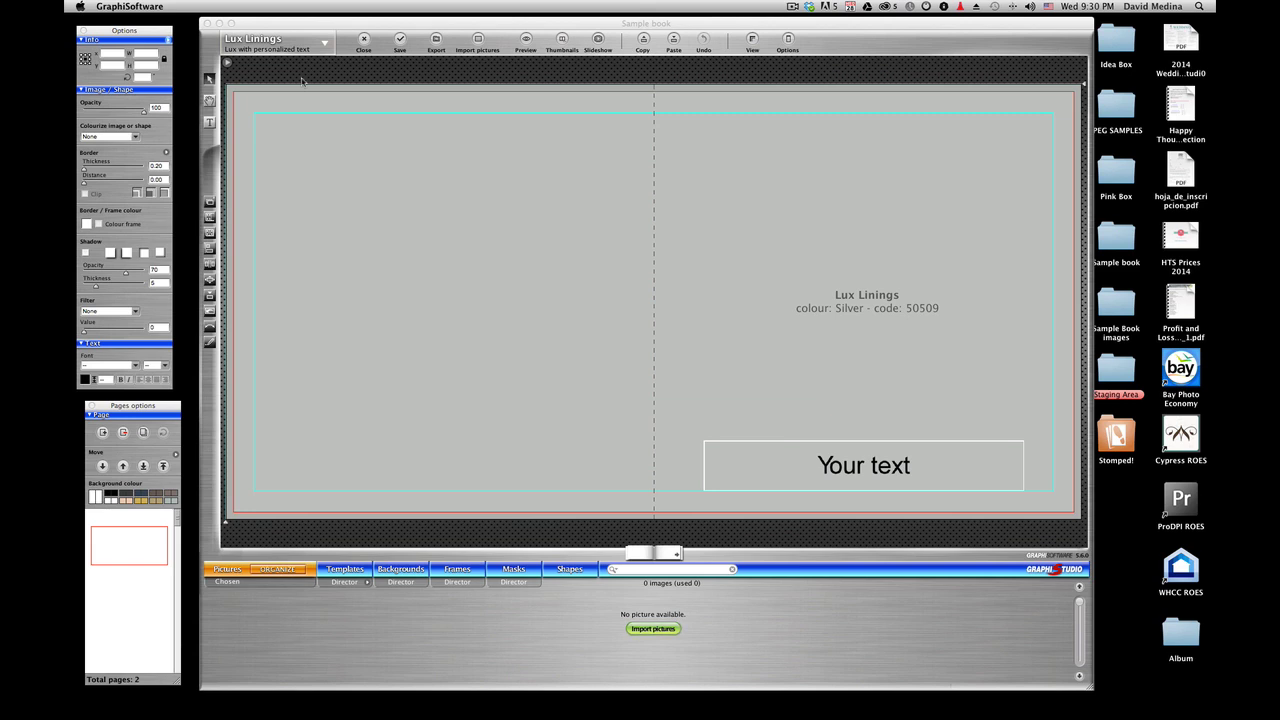
left_click(324, 45)
mouse_move(345, 89)
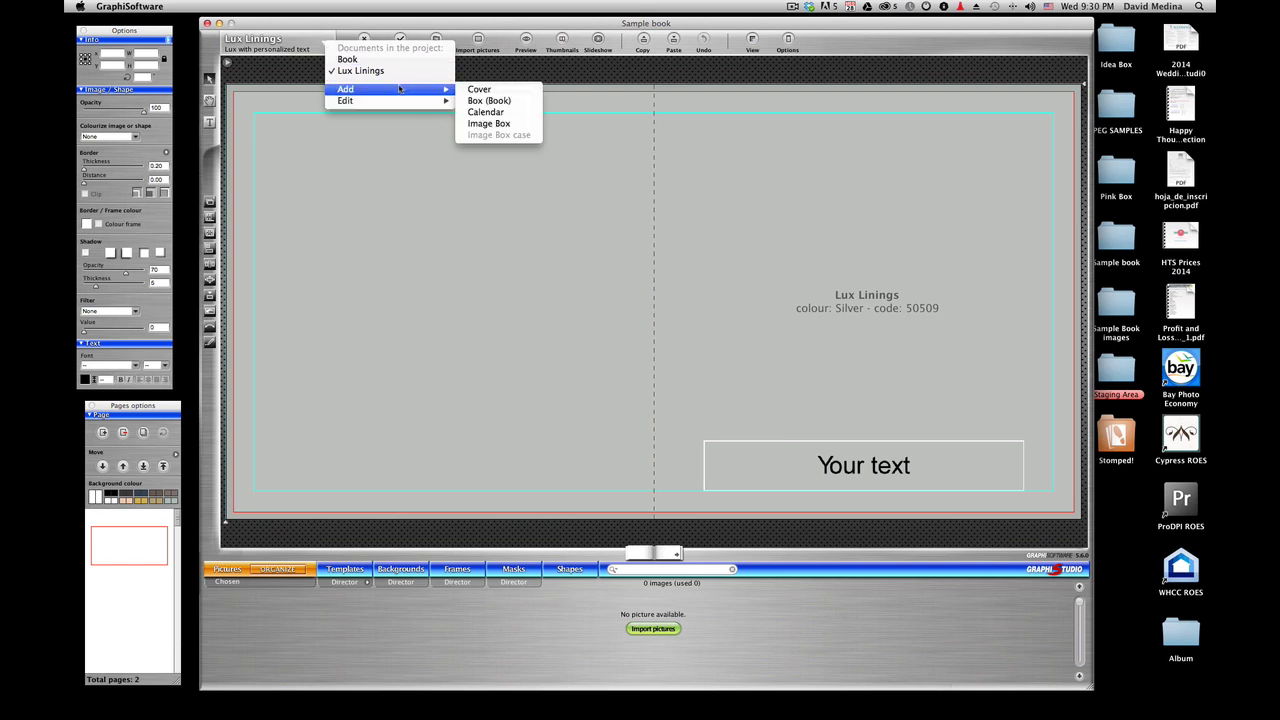
left_click(480, 169)
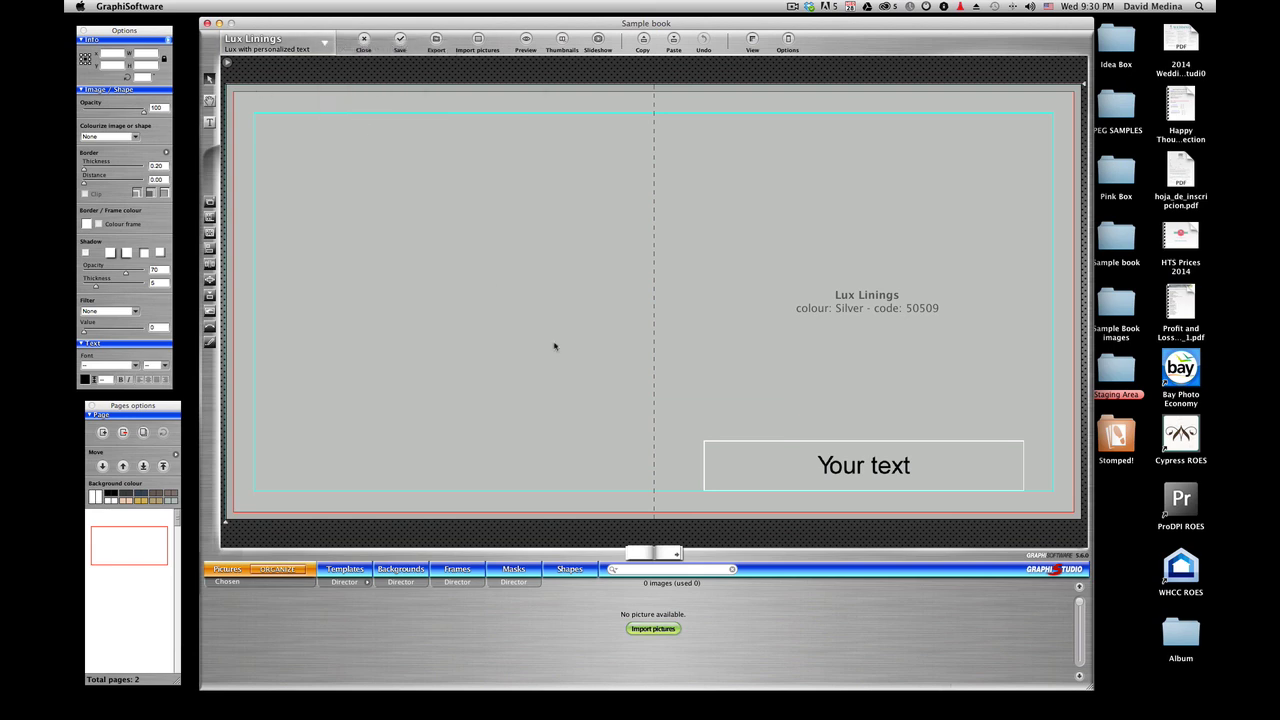
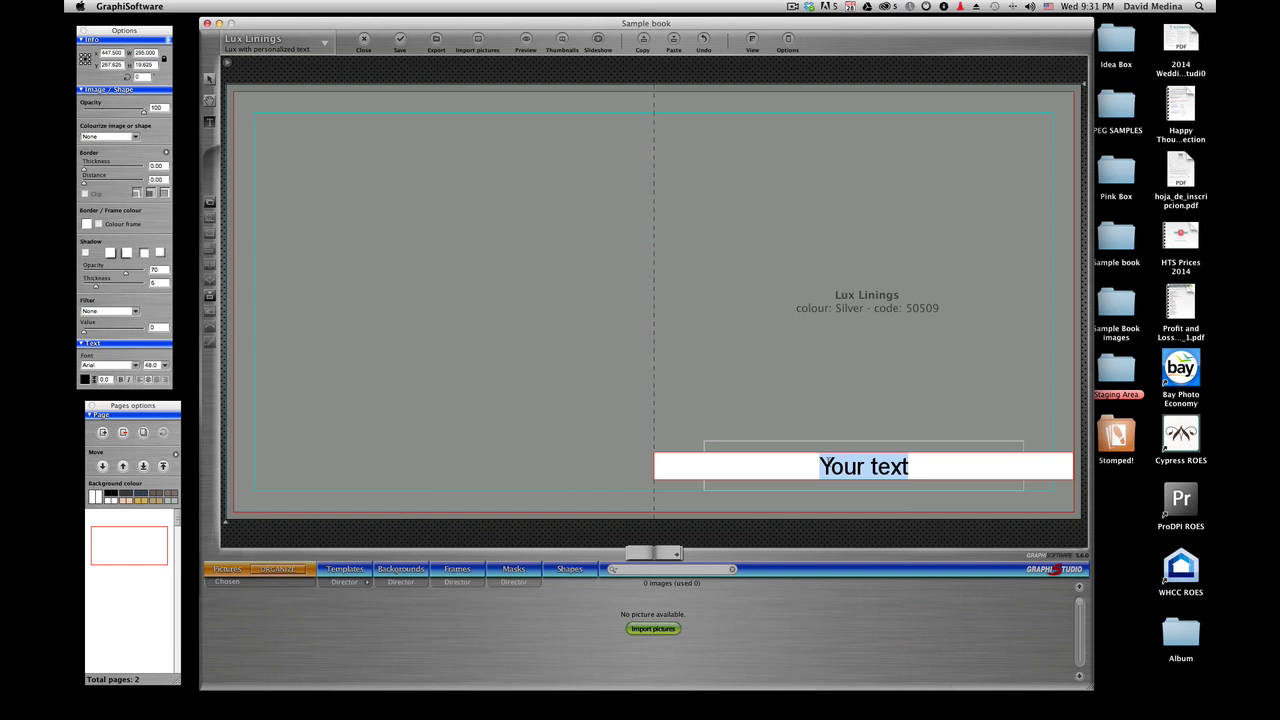
Step: Replace the "Your text" placeholder on the lining with the couple's first names joined by an ampersand
type("Maria")
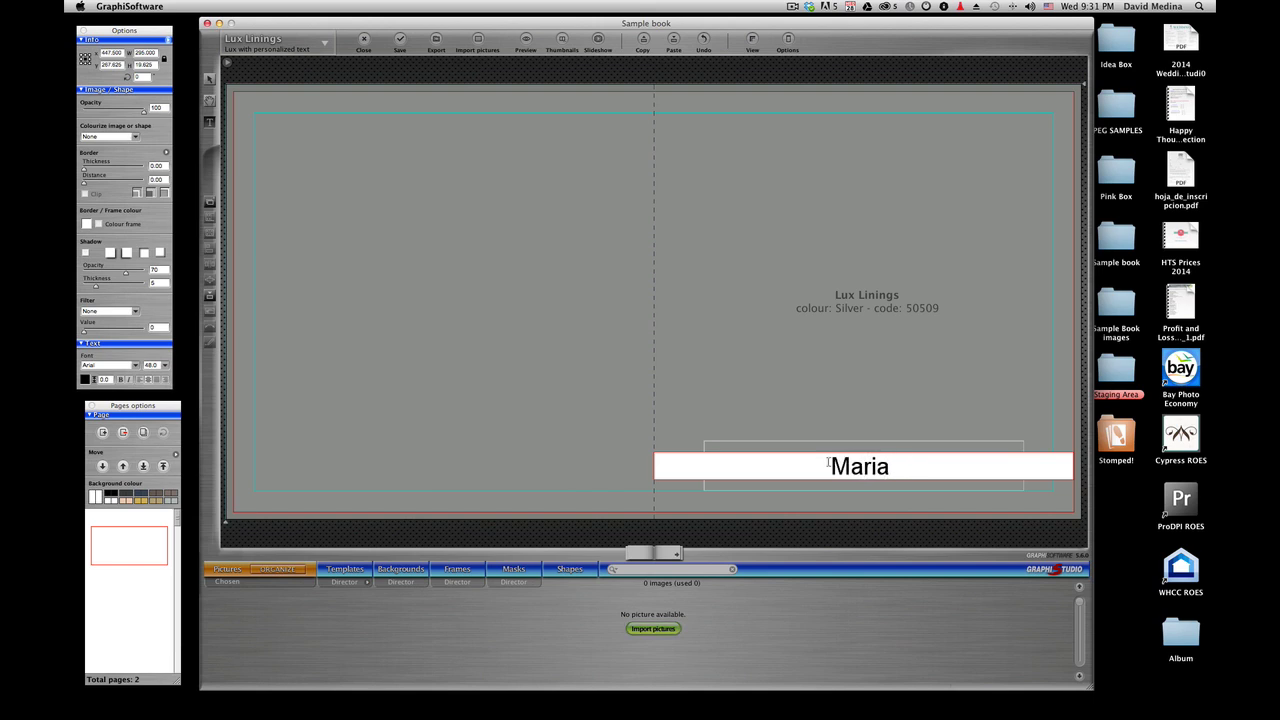
type(" & Thian")
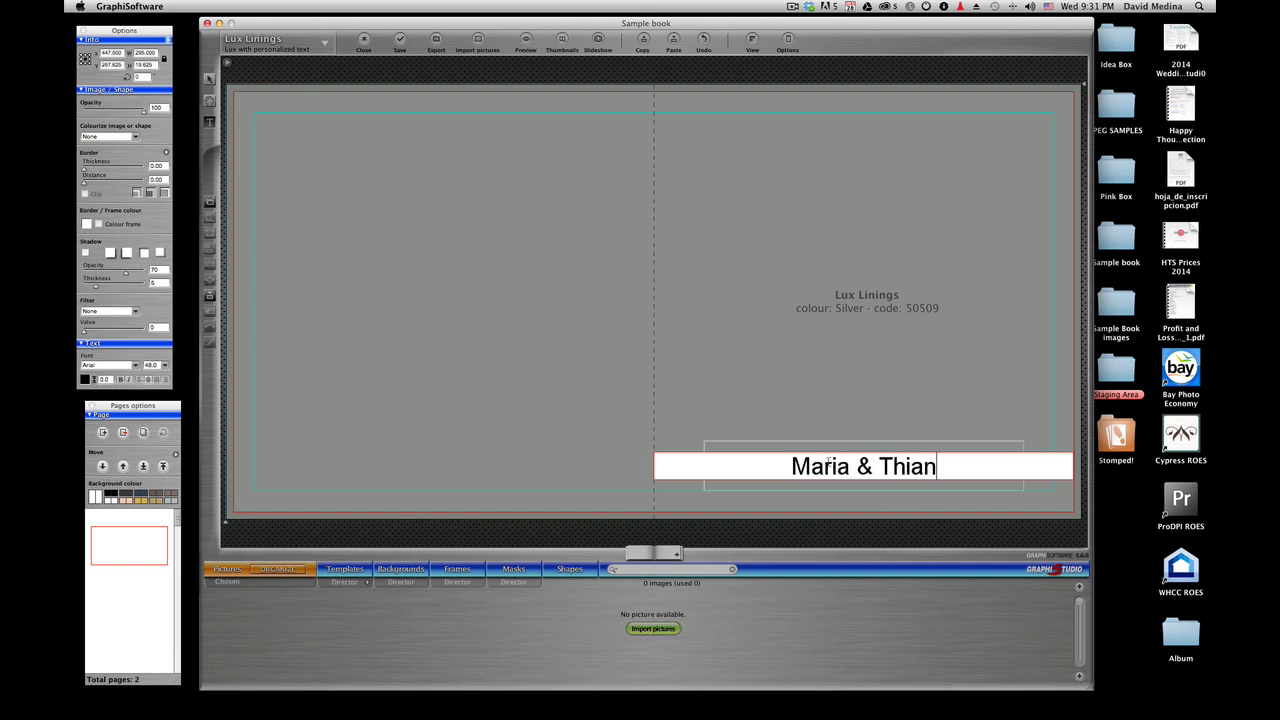
key("BackSpace")
key("BackSpace")
key("BackSpace")
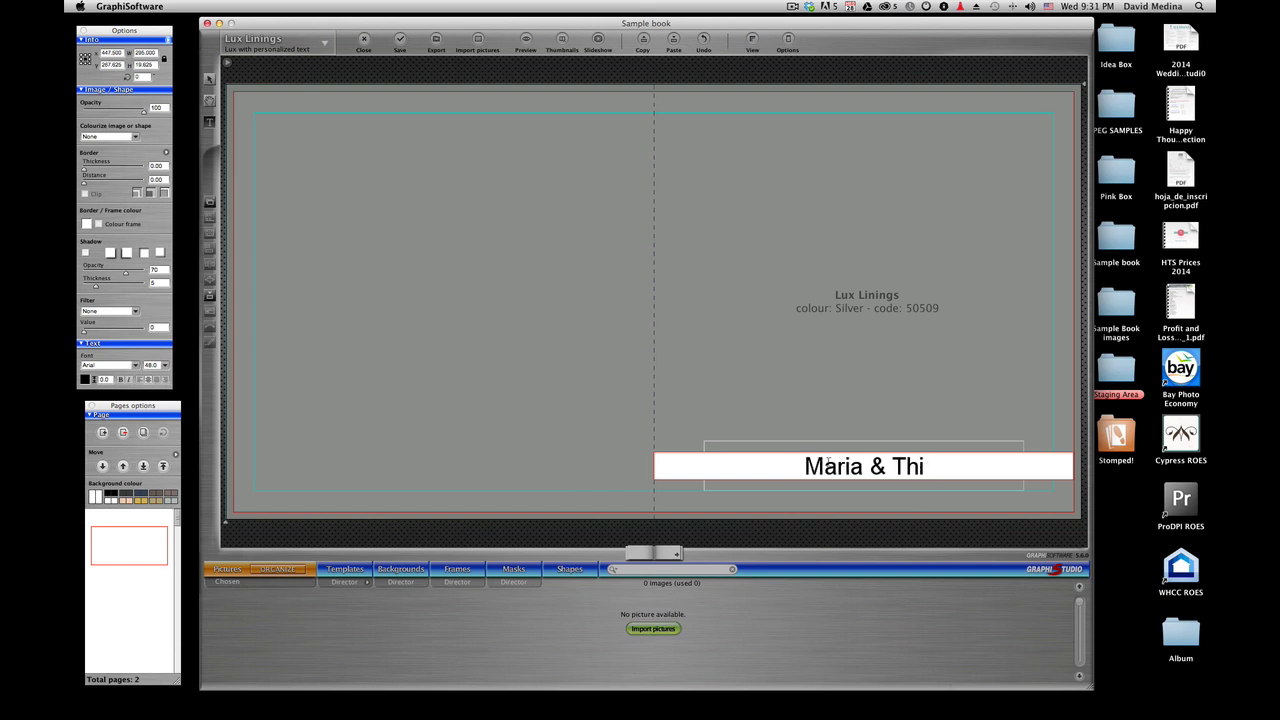
type("uan")
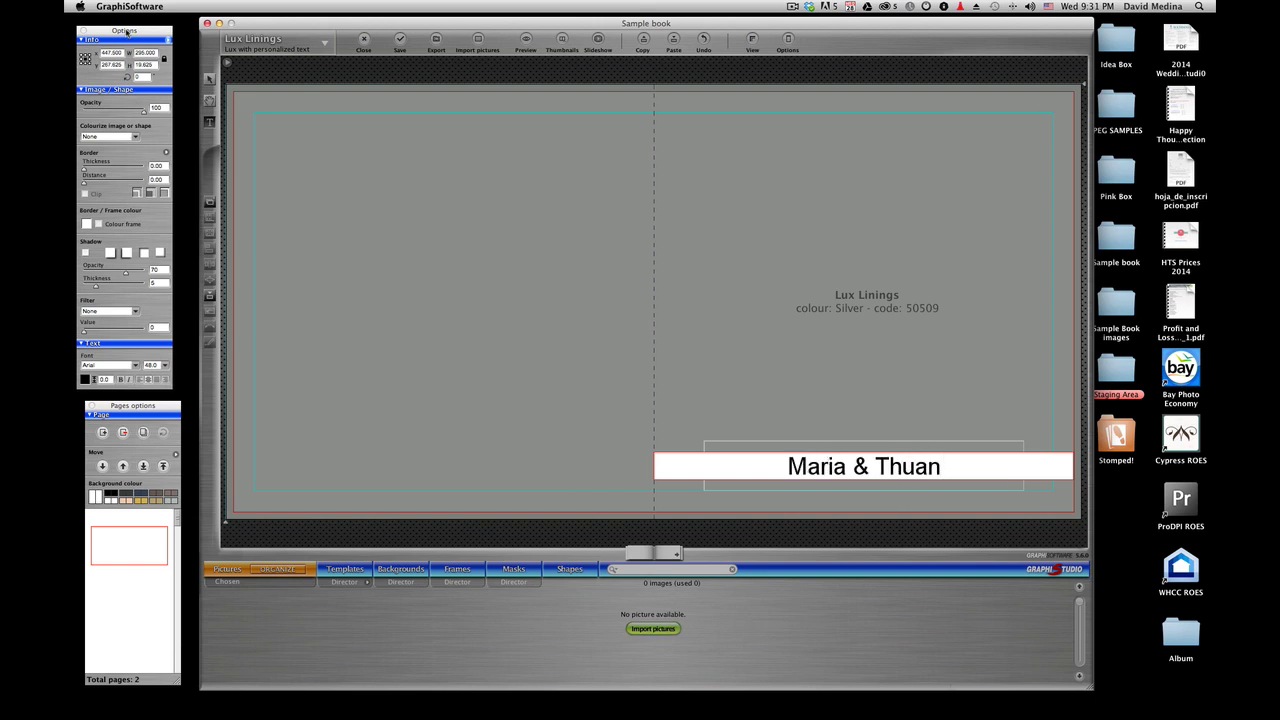
Step: Move the Options palette clear to the other side of the workspace and set the couple's names in the ArtScript font
left_click_drag(124, 31, 1153, 35)
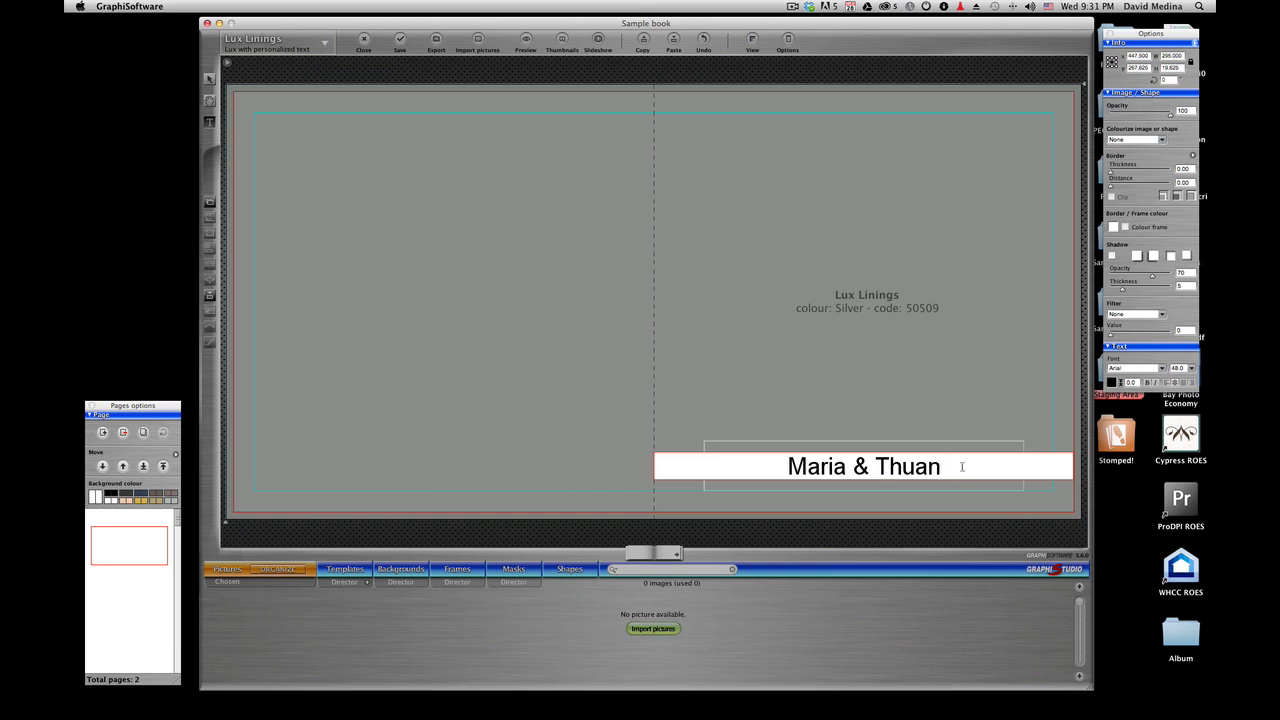
left_click_drag(963, 467, 788, 467)
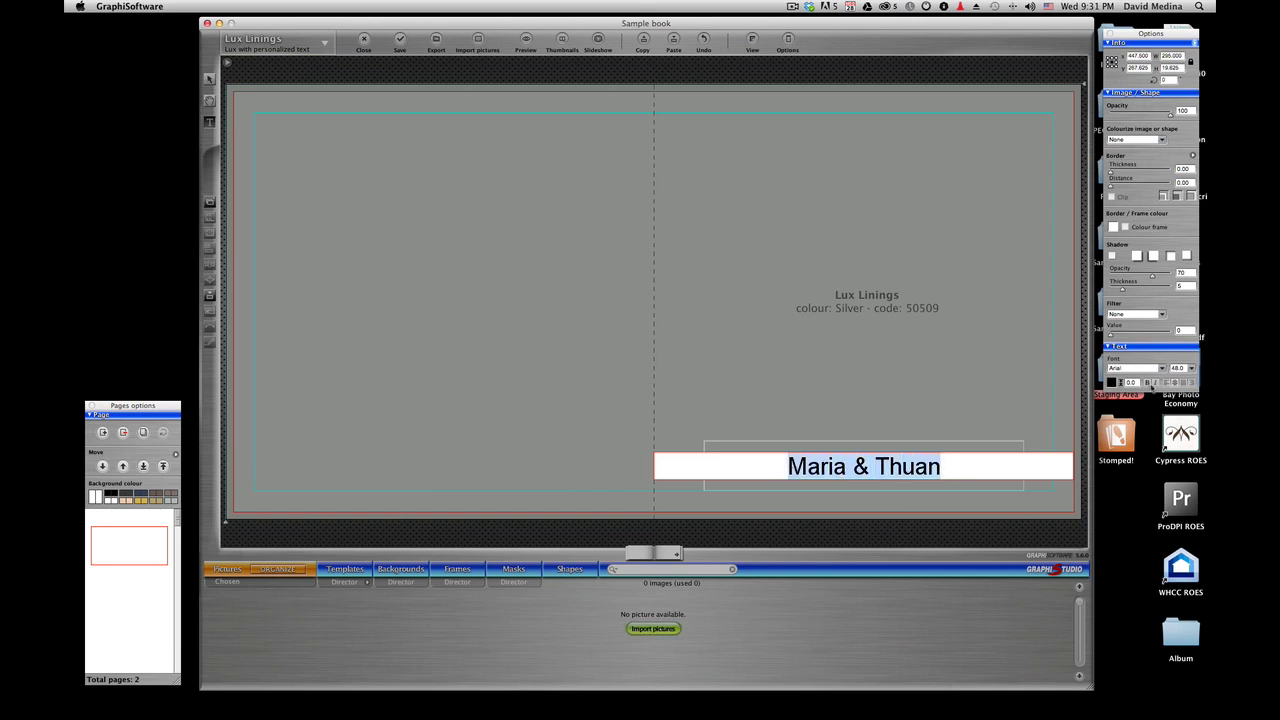
left_click(1160, 369)
scroll(1089, 630, "down", 5)
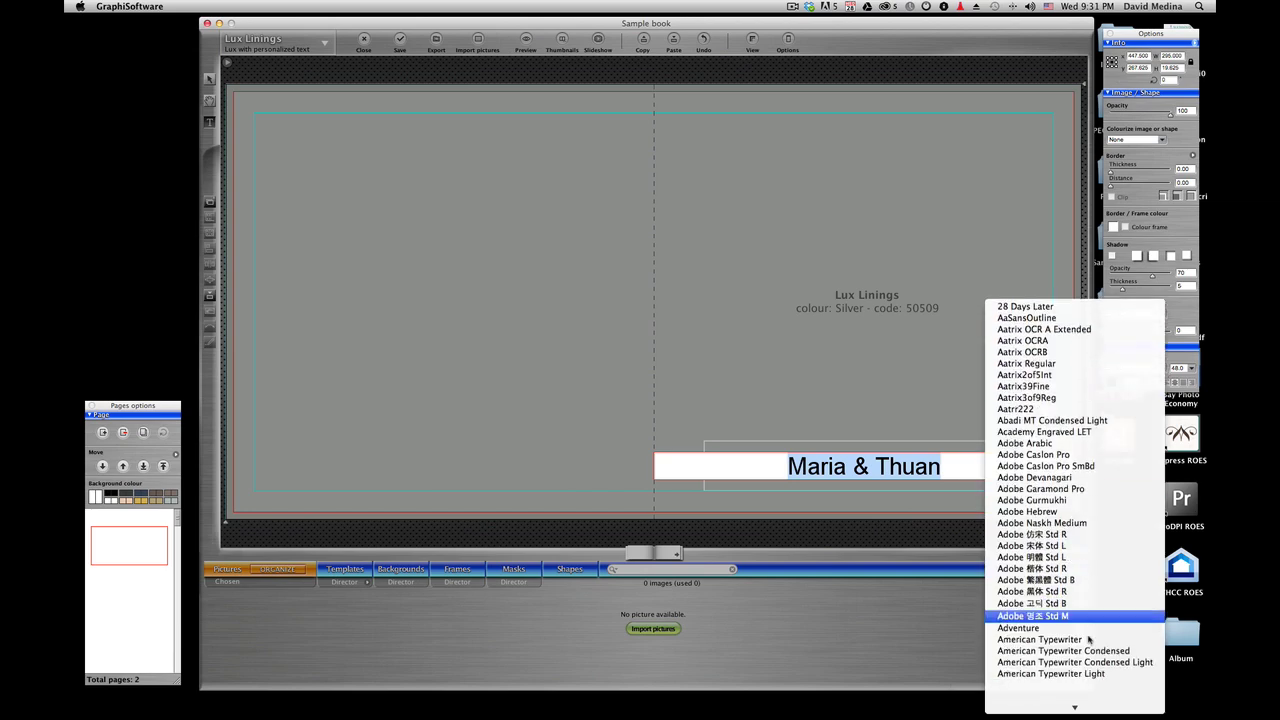
scroll(1089, 639, "down", 3)
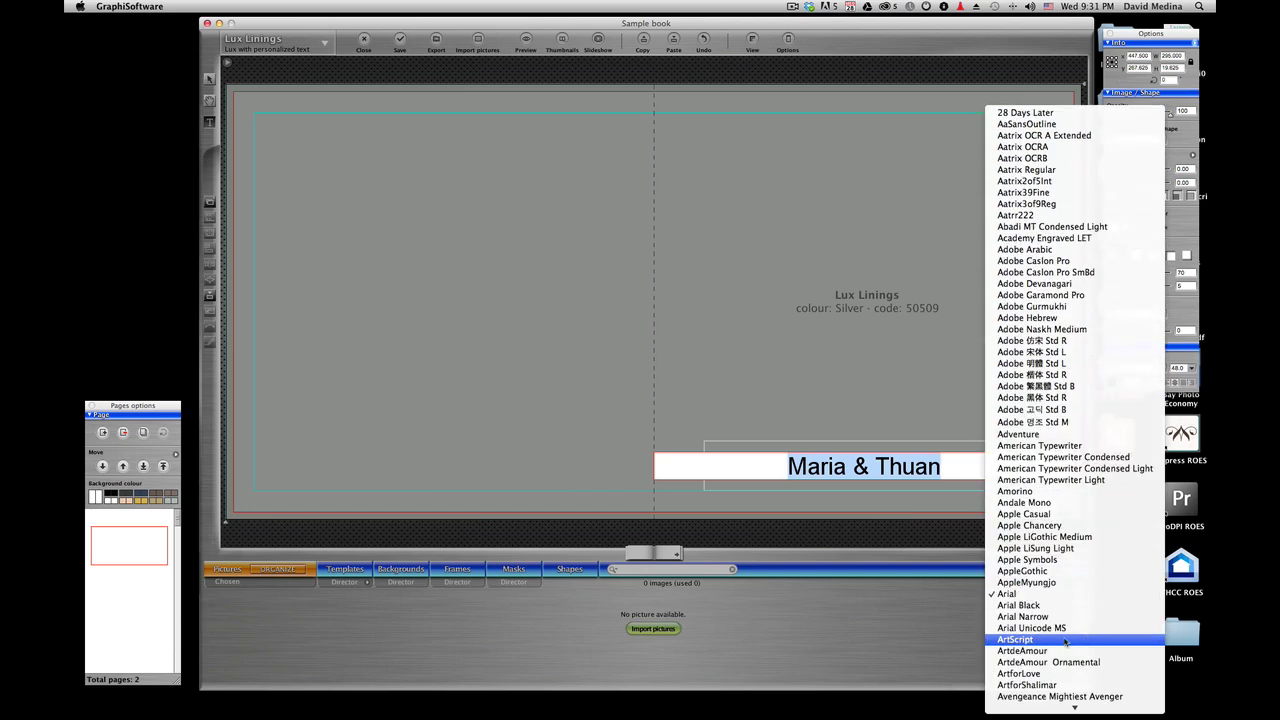
left_click(1066, 640)
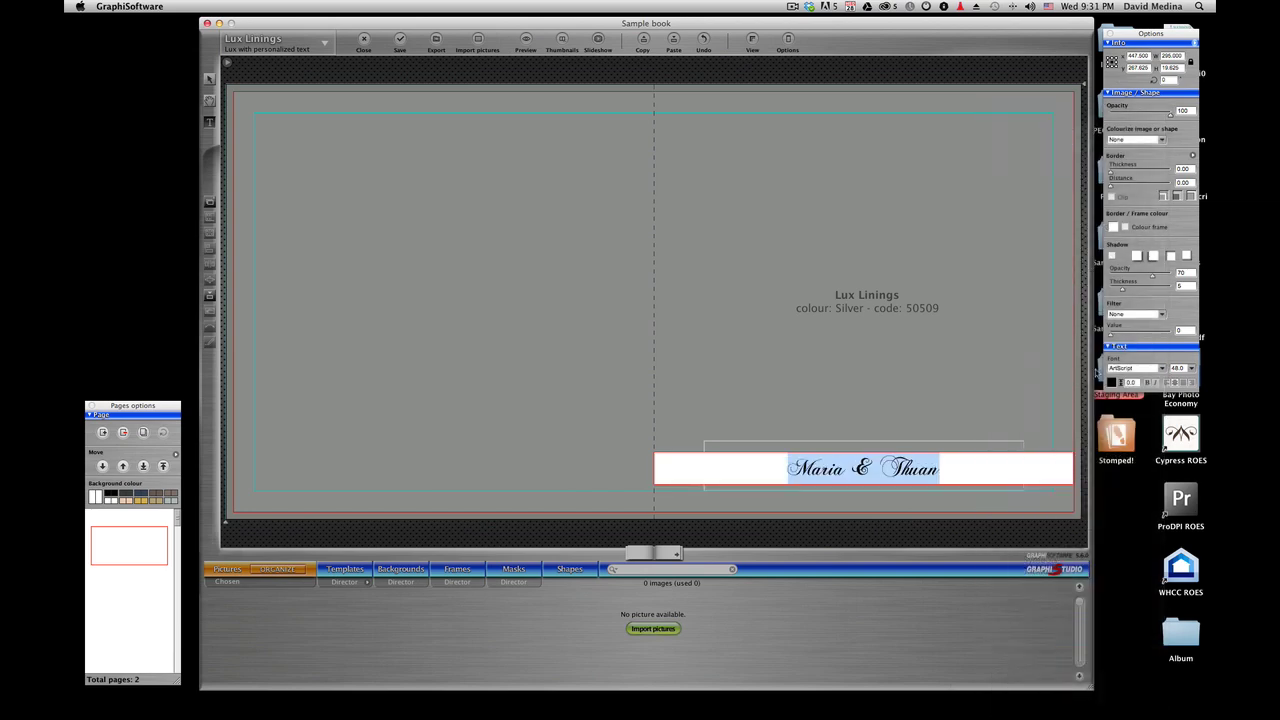
left_click(1113, 383)
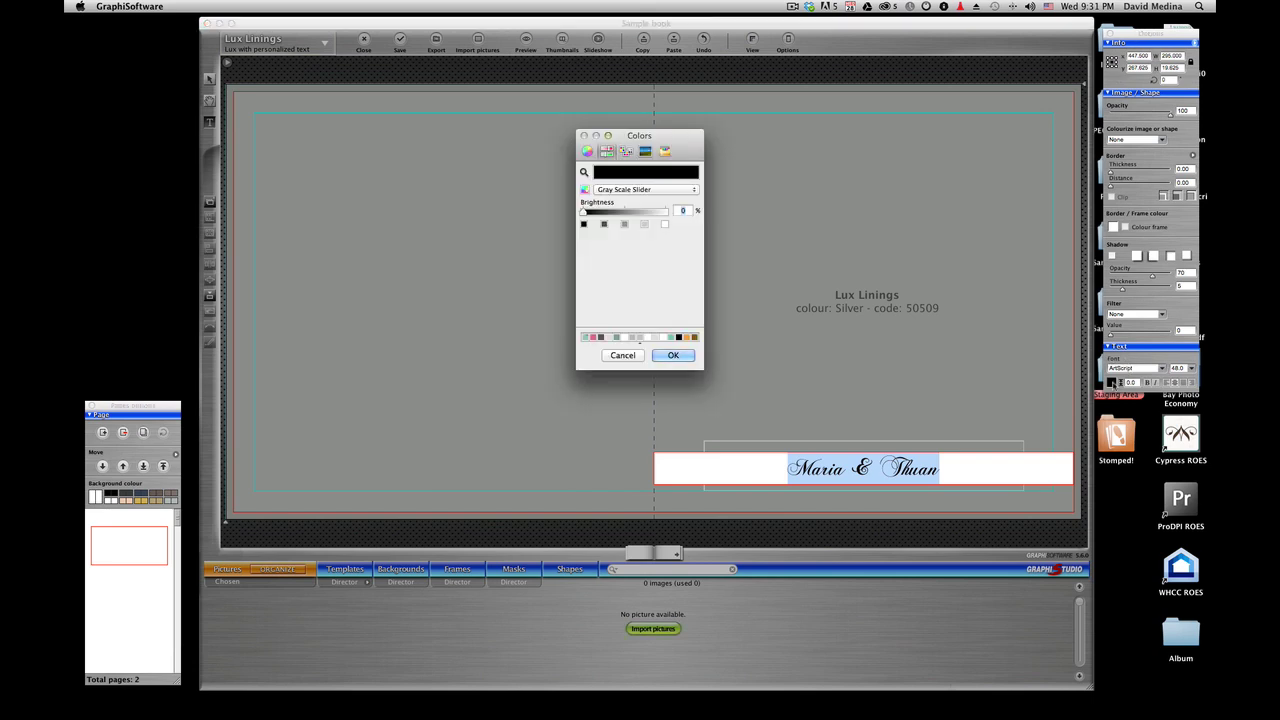
key("Escape")
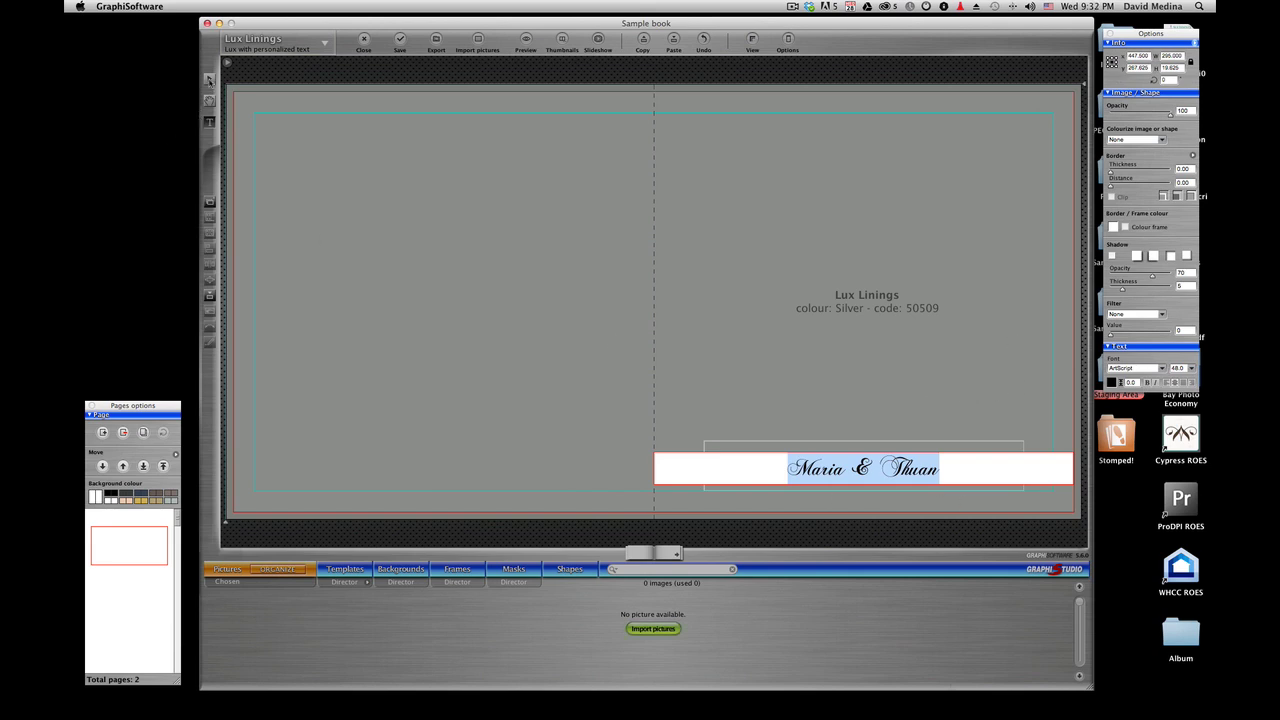
Step: Finish editing the lining text and remove the white rectangular frame around the couple's names
left_click(209, 80)
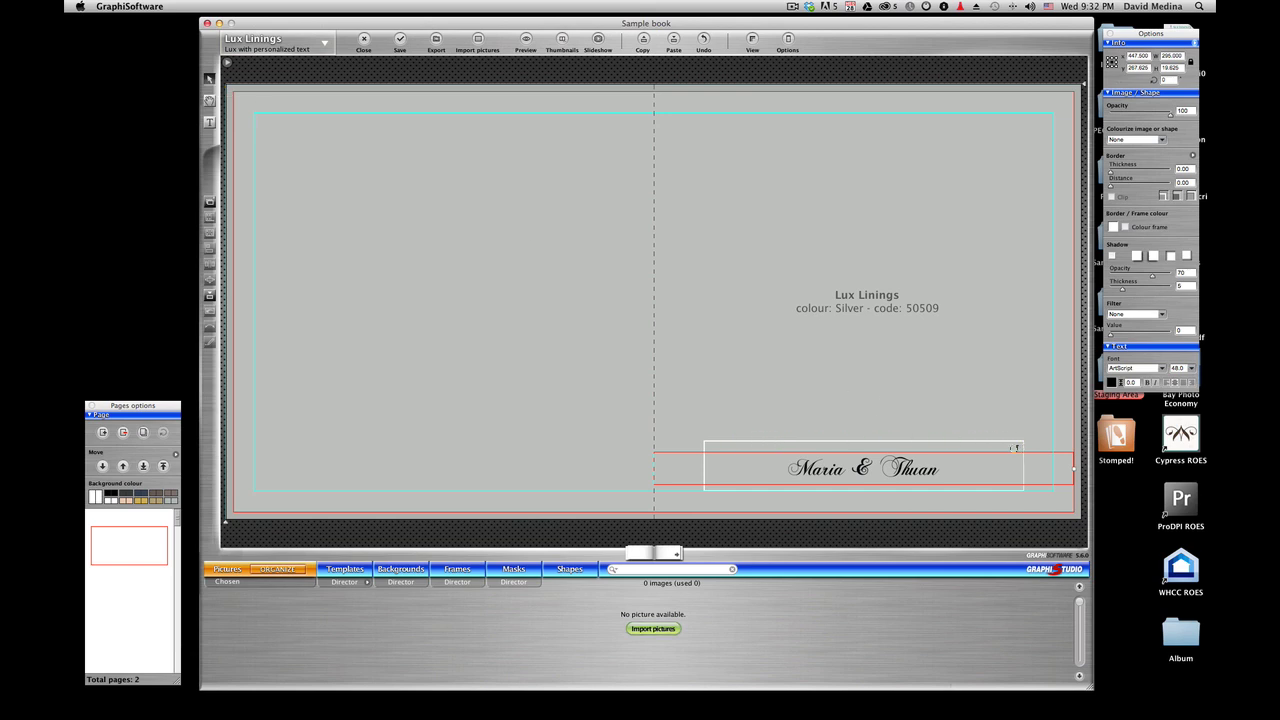
left_click(801, 445)
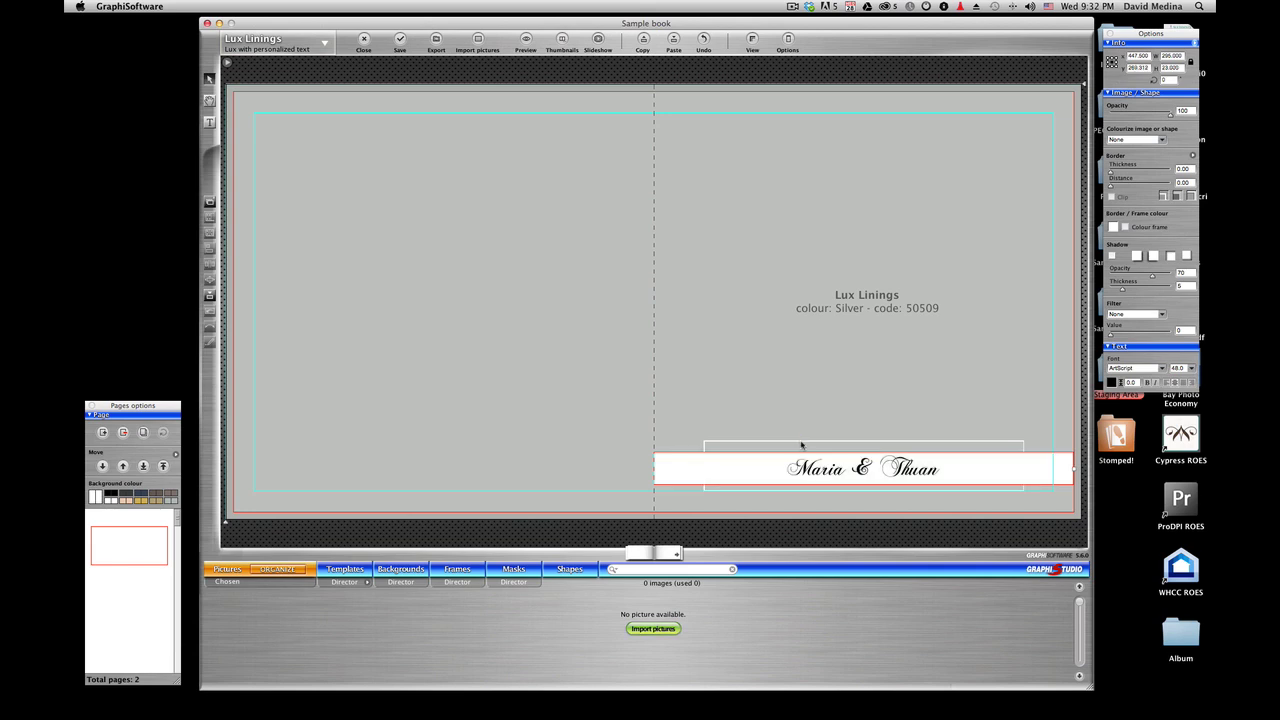
left_click(766, 413)
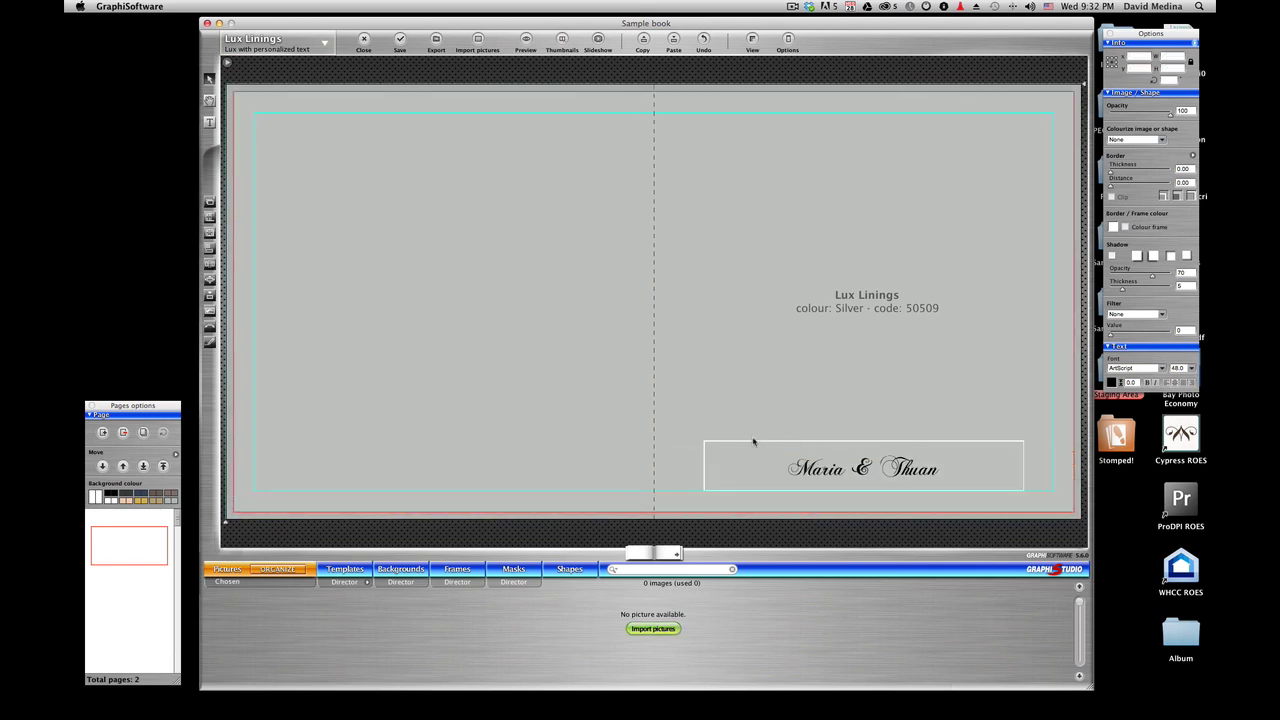
left_click(753, 442)
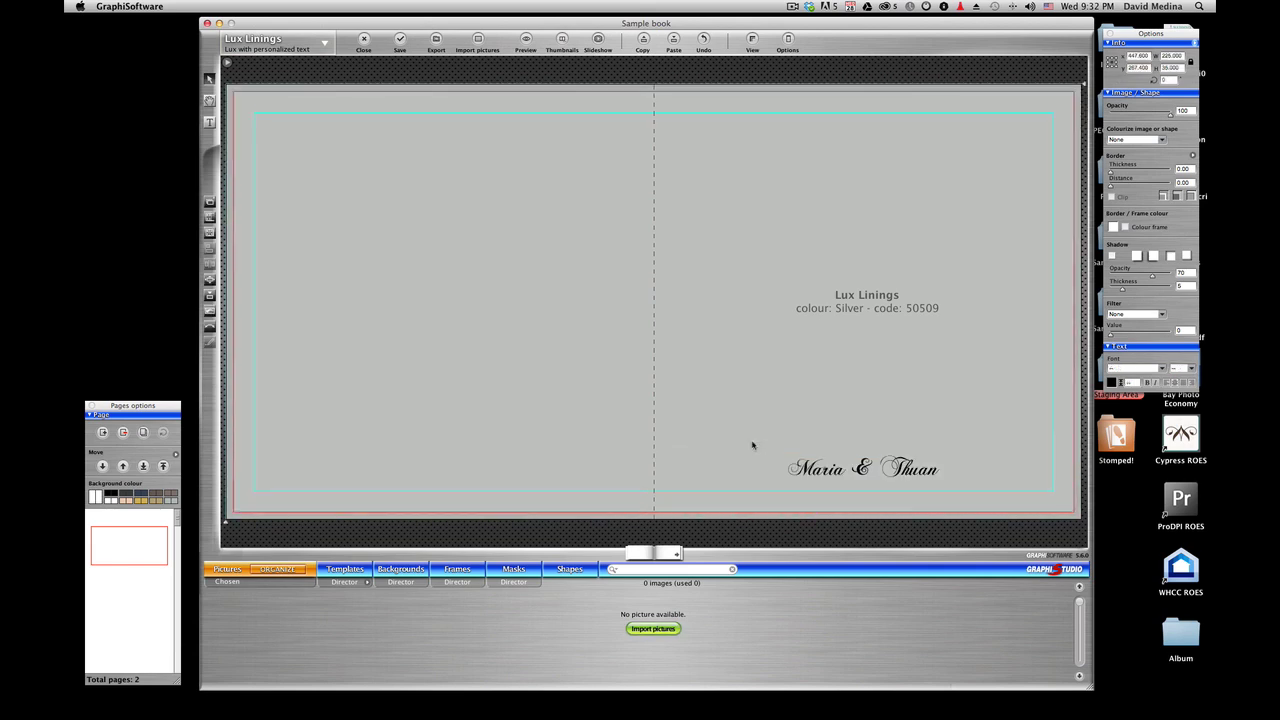
left_click(753, 445)
Step: Change the colour of the couple's names on the lining to white
left_click(209, 122)
left_click(873, 468)
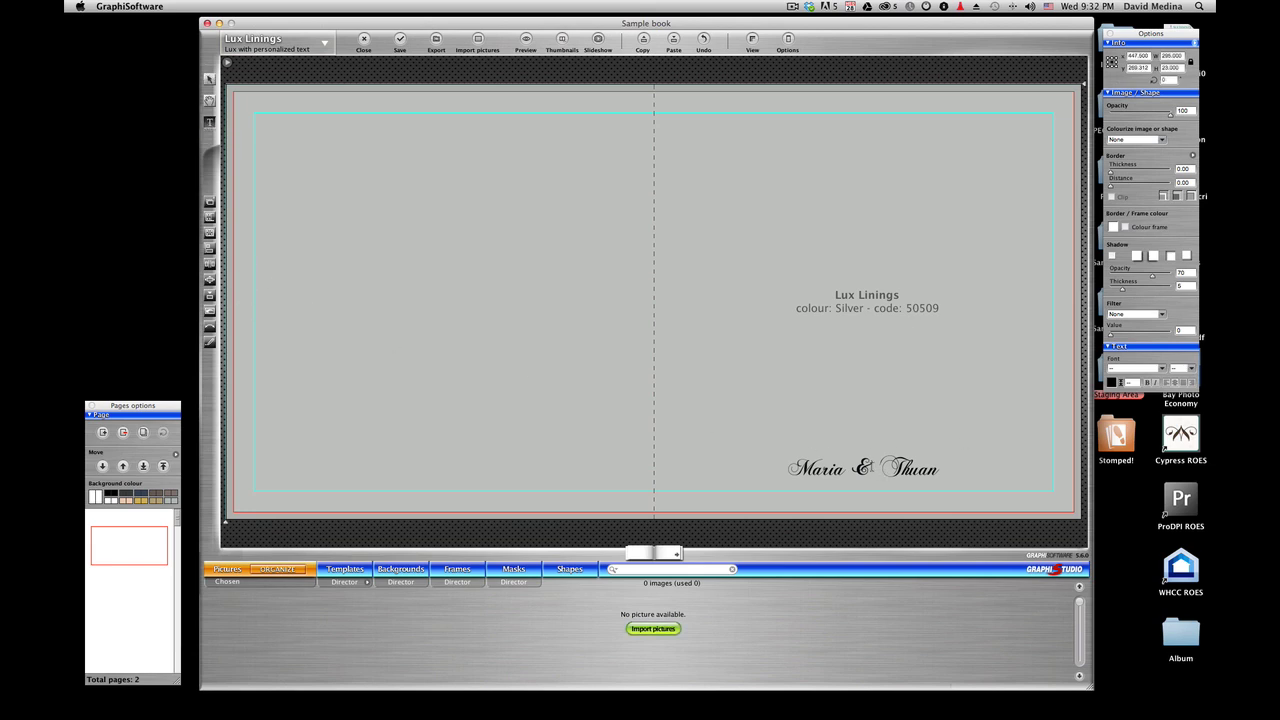
double_click(871, 467)
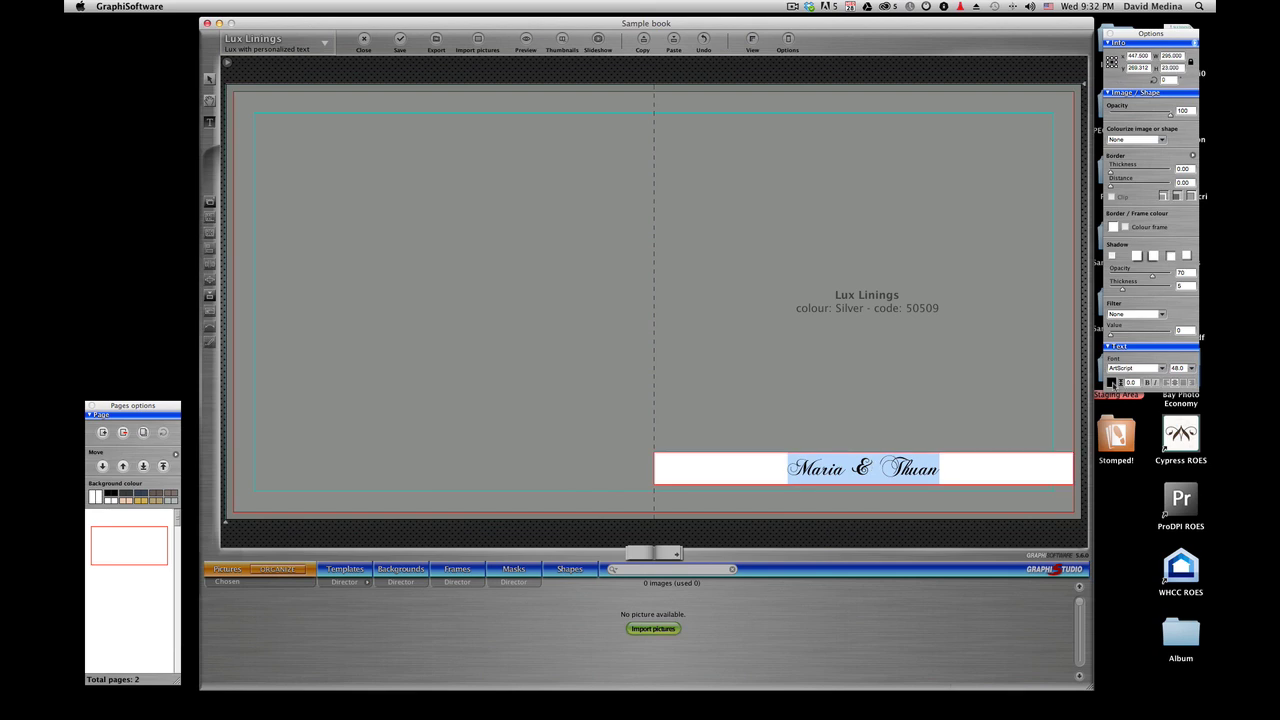
left_click(1112, 382)
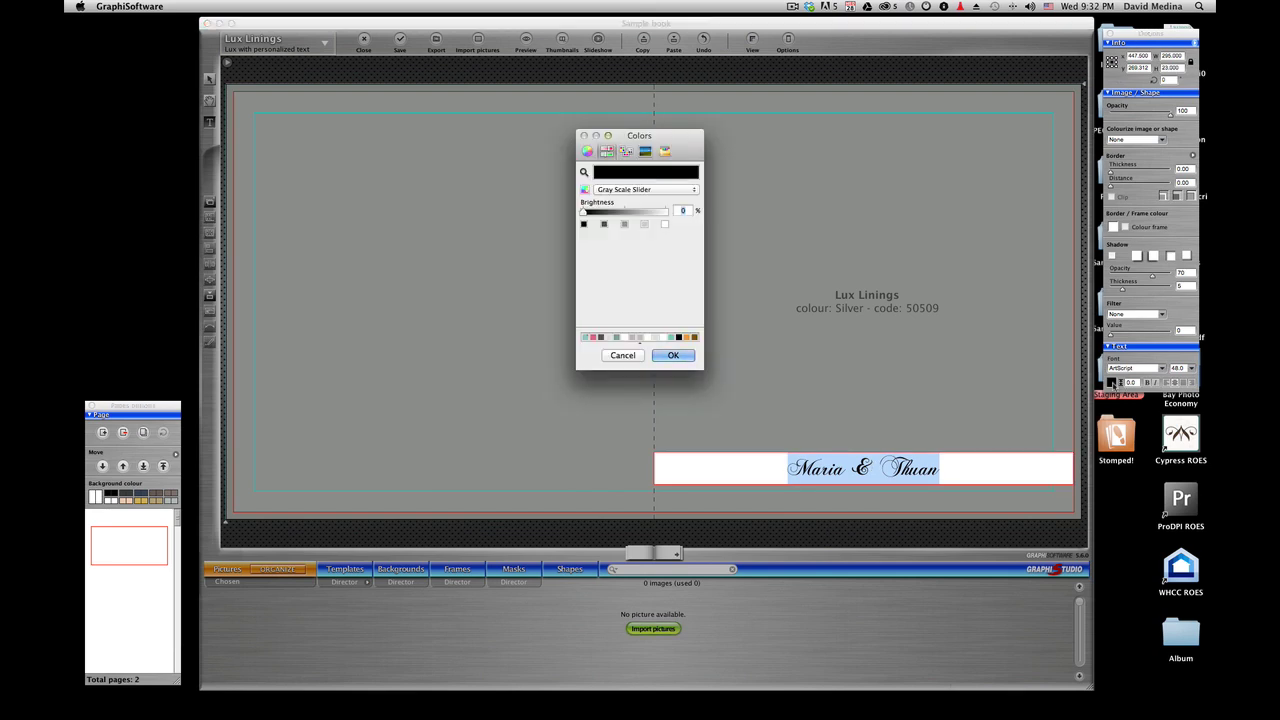
left_click(665, 224)
left_click(676, 356)
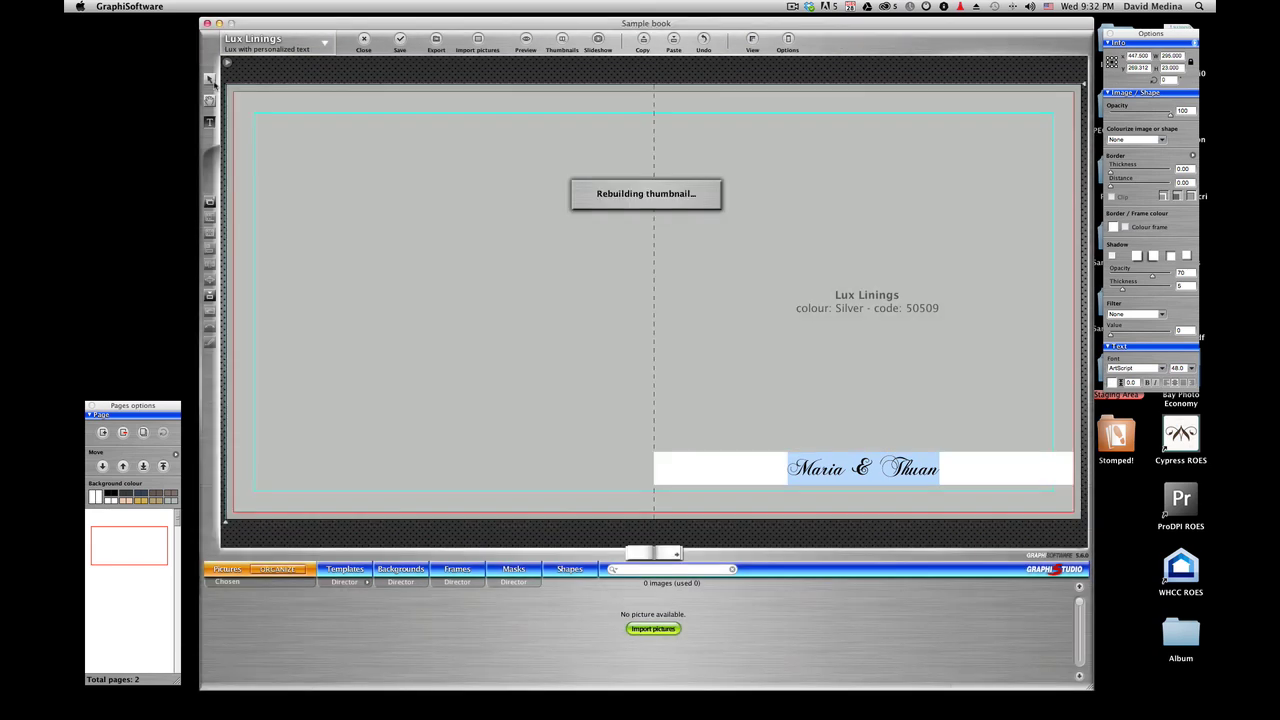
left_click(851, 409)
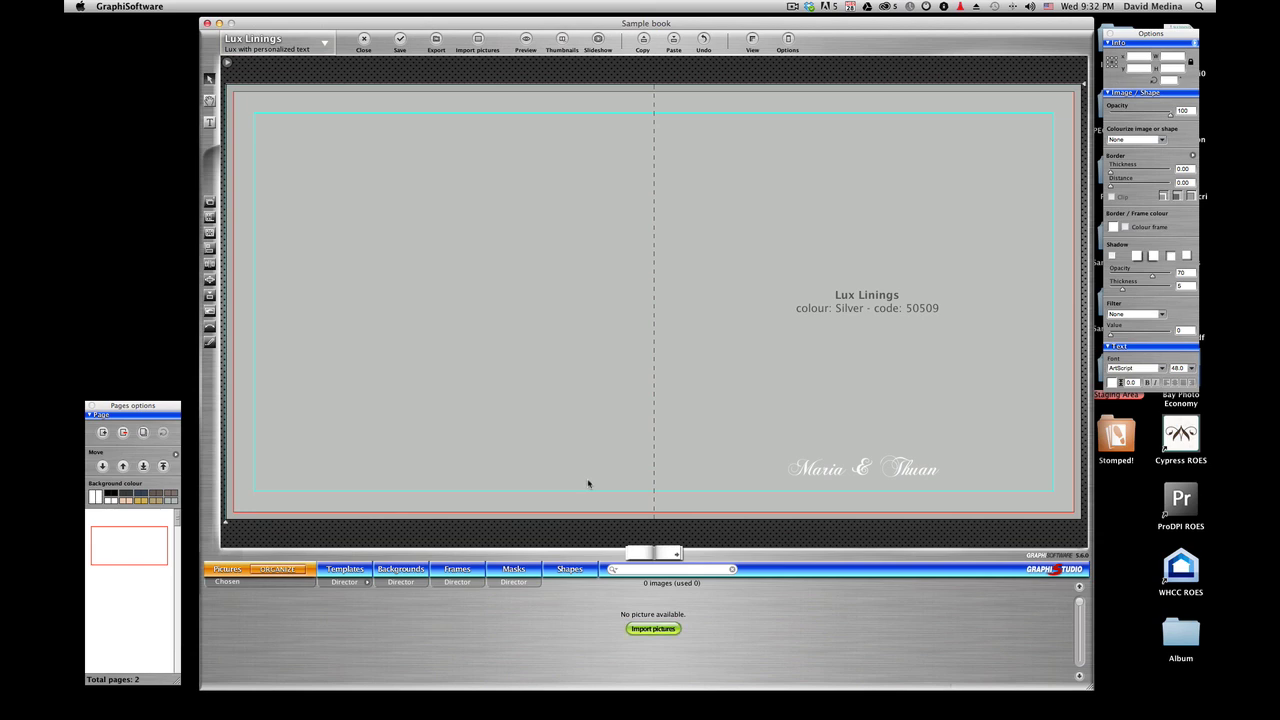
Step: Import the Sample Book images folder from the Desktop into the project by direct import and close the picture organizer
left_click(280, 569)
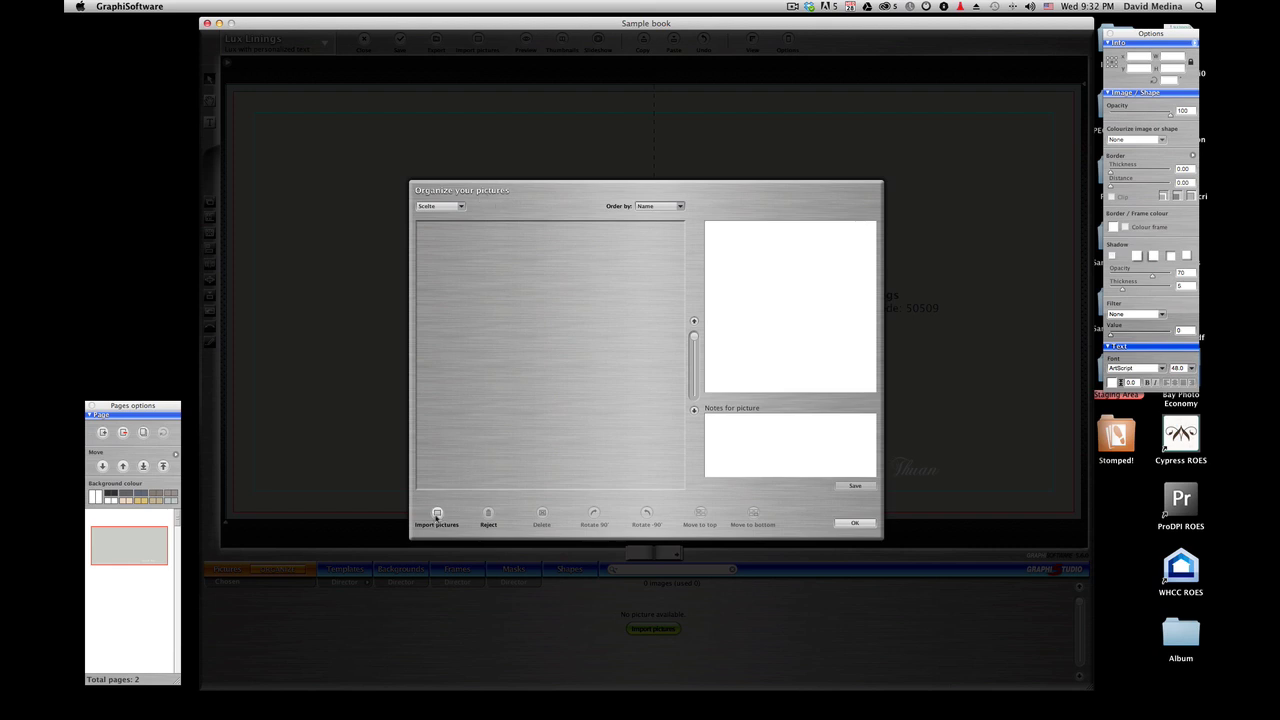
left_click(437, 514)
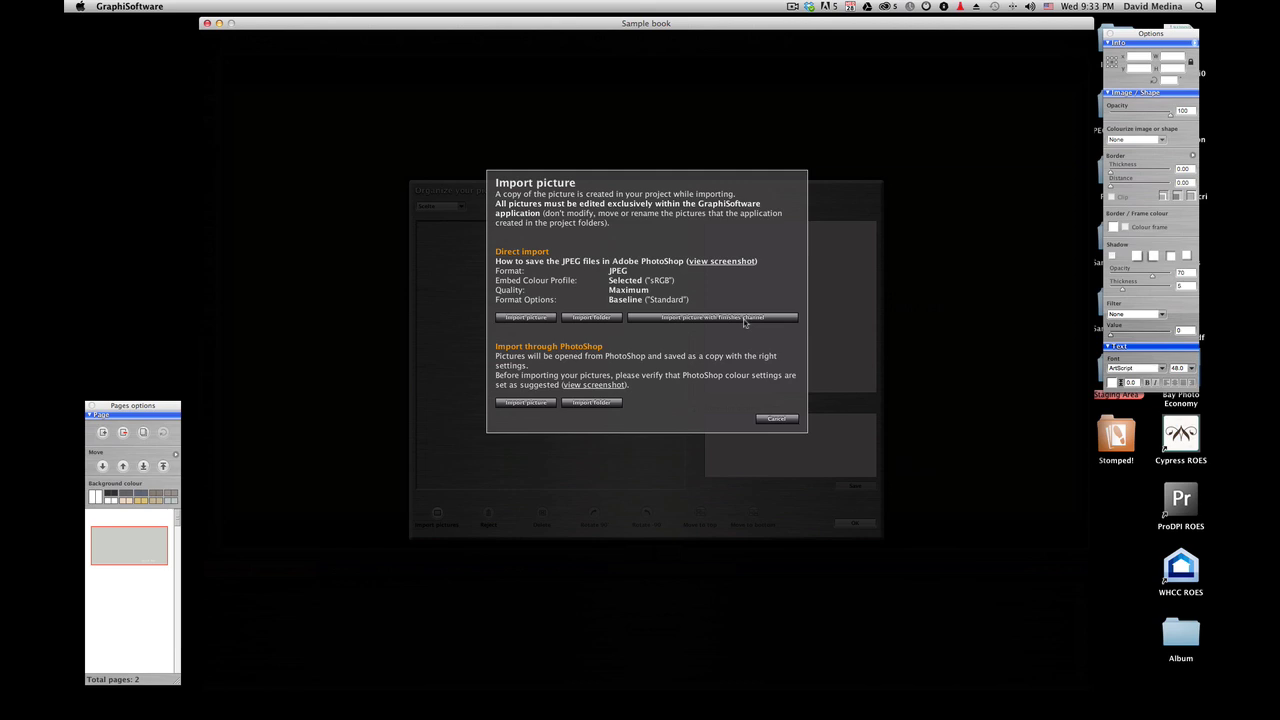
left_click(590, 318)
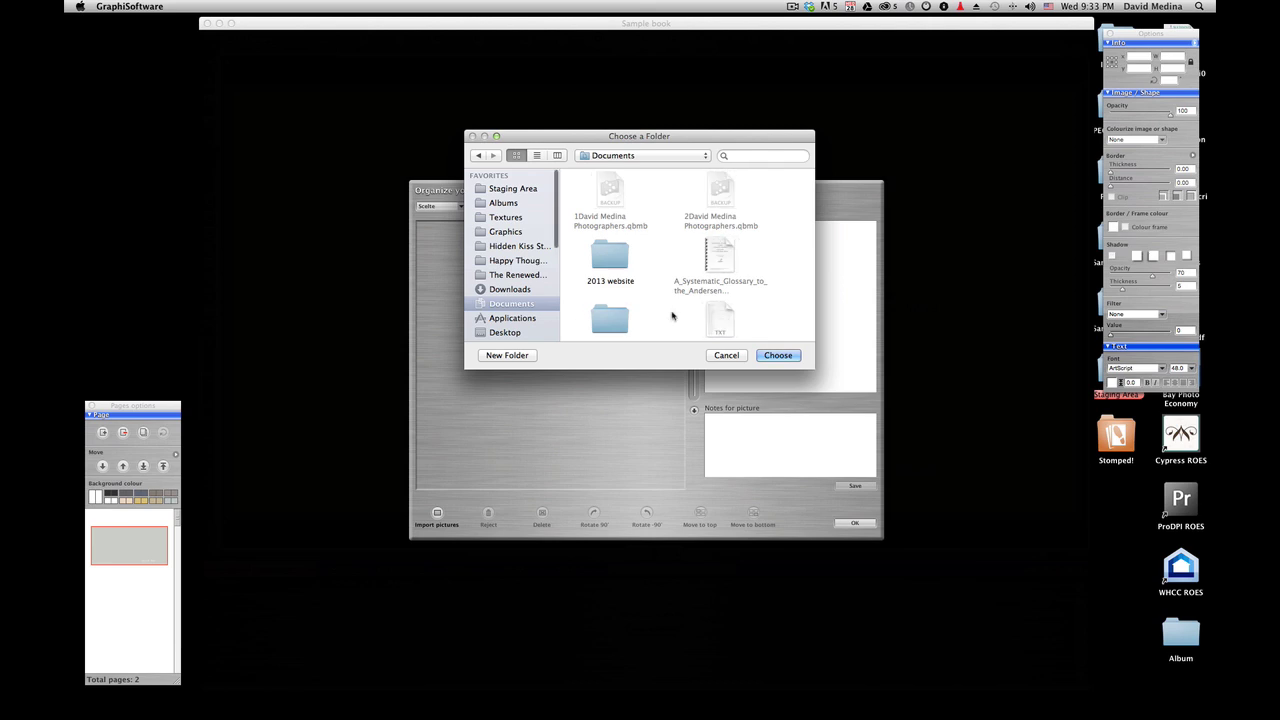
left_click(505, 332)
scroll(677, 262, "down", 2)
scroll(677, 262, "down", 10)
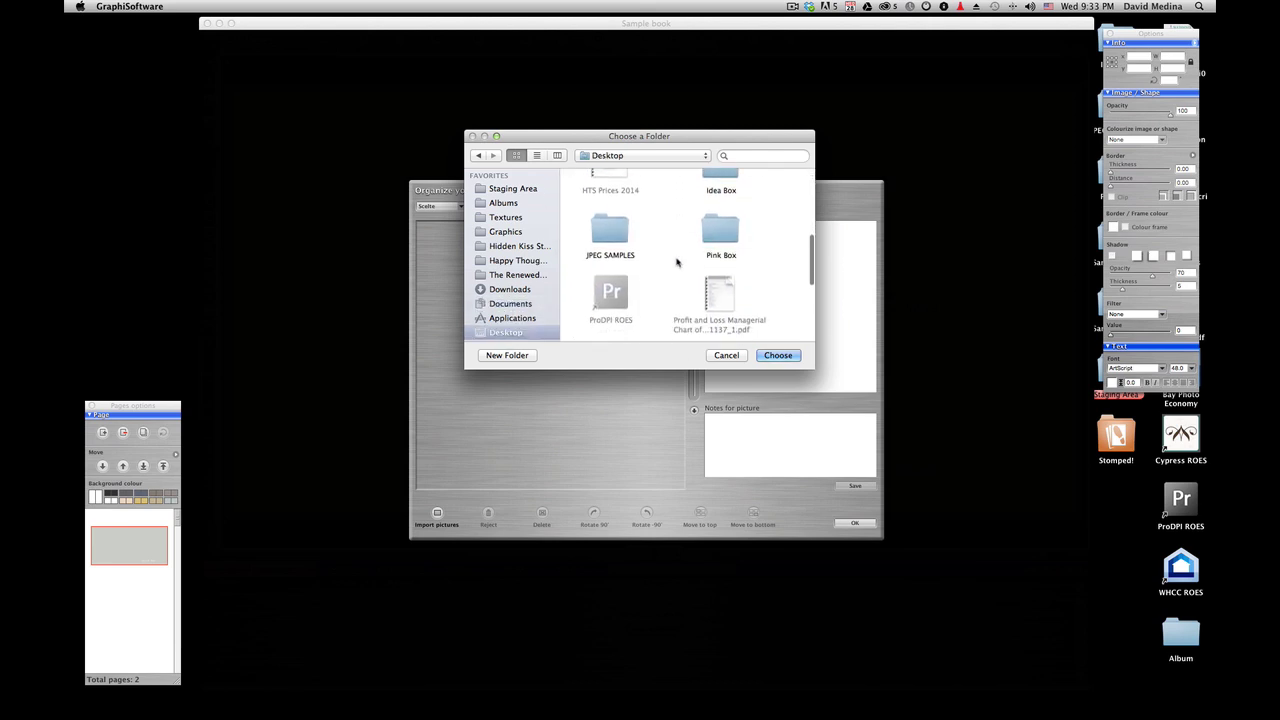
left_click(722, 266)
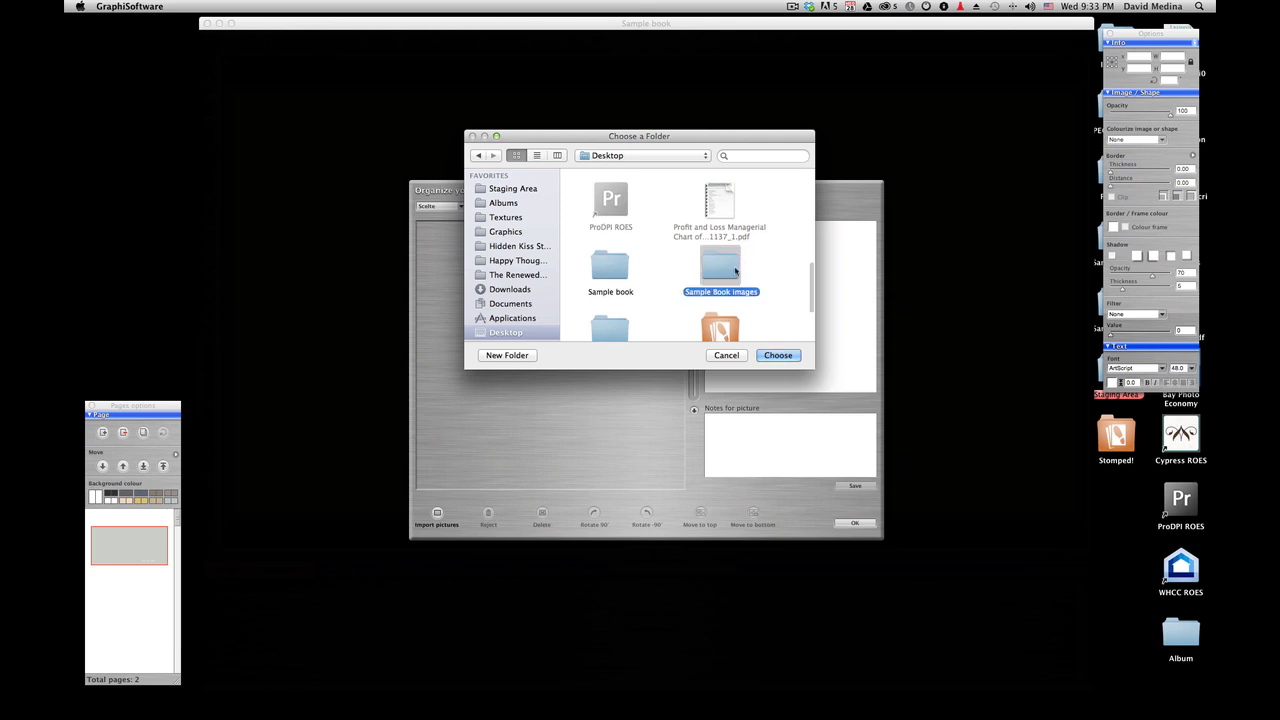
double_click(728, 268)
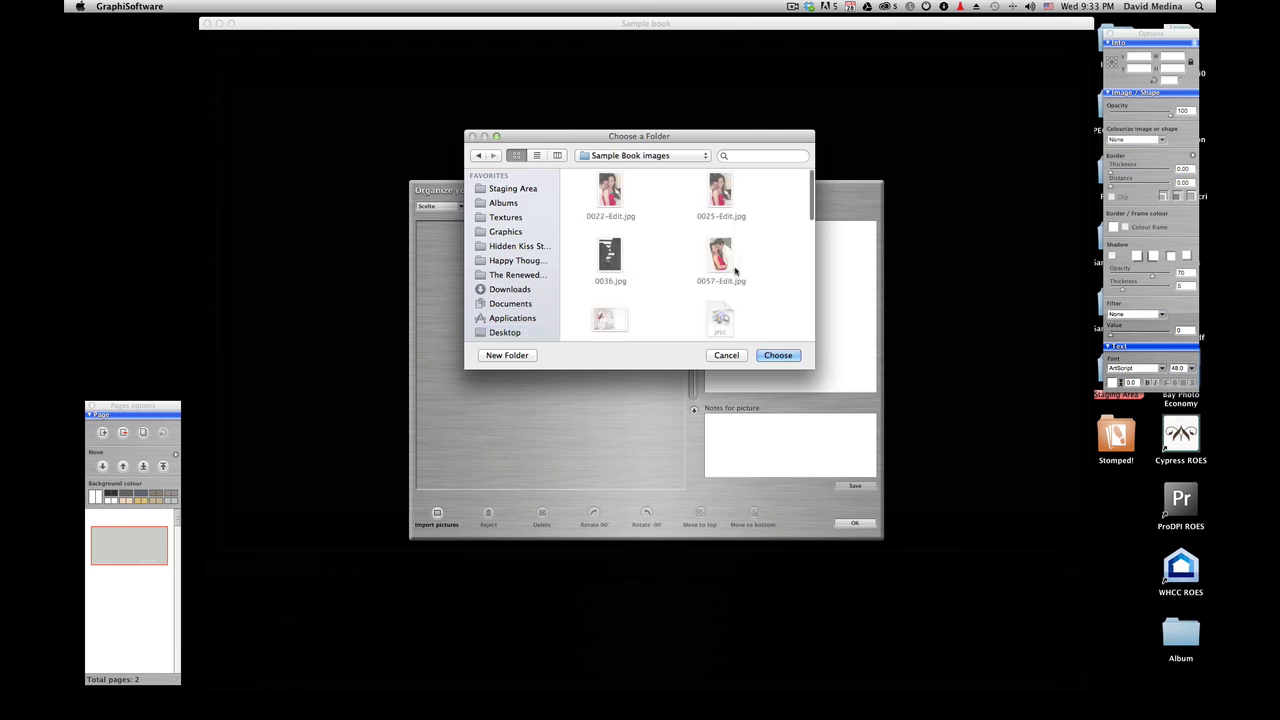
left_click(779, 357)
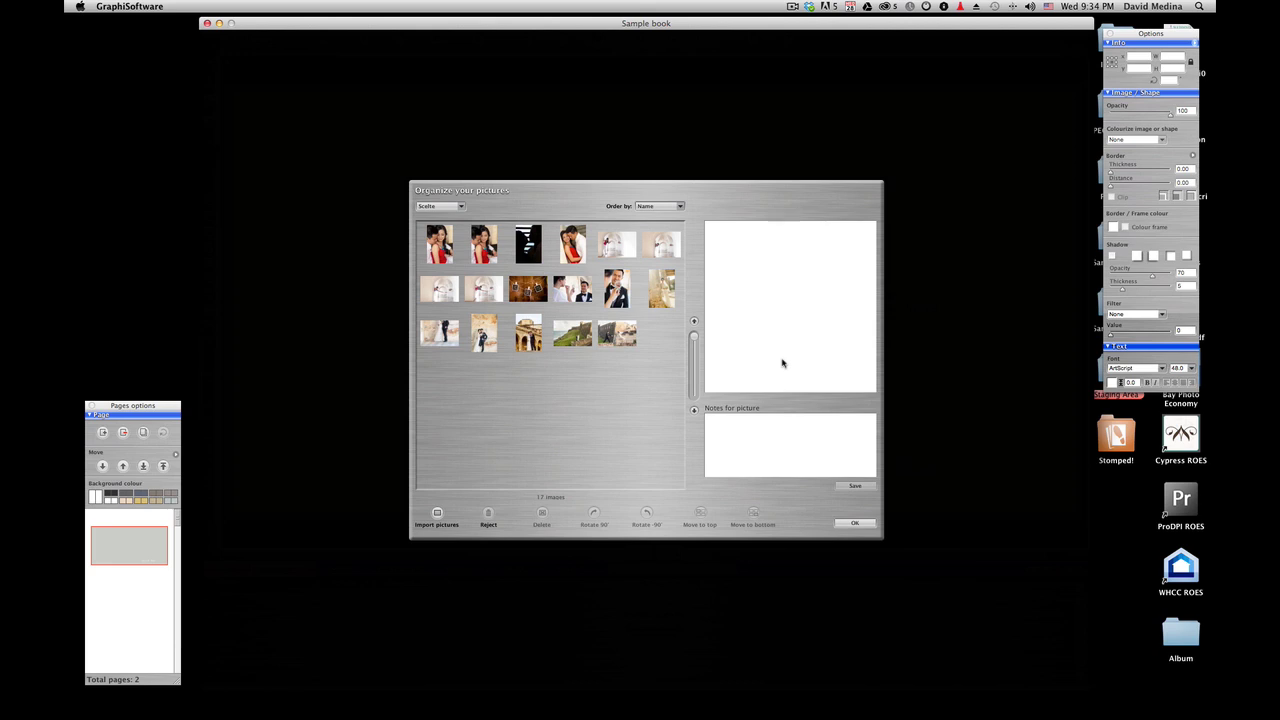
left_click(855, 524)
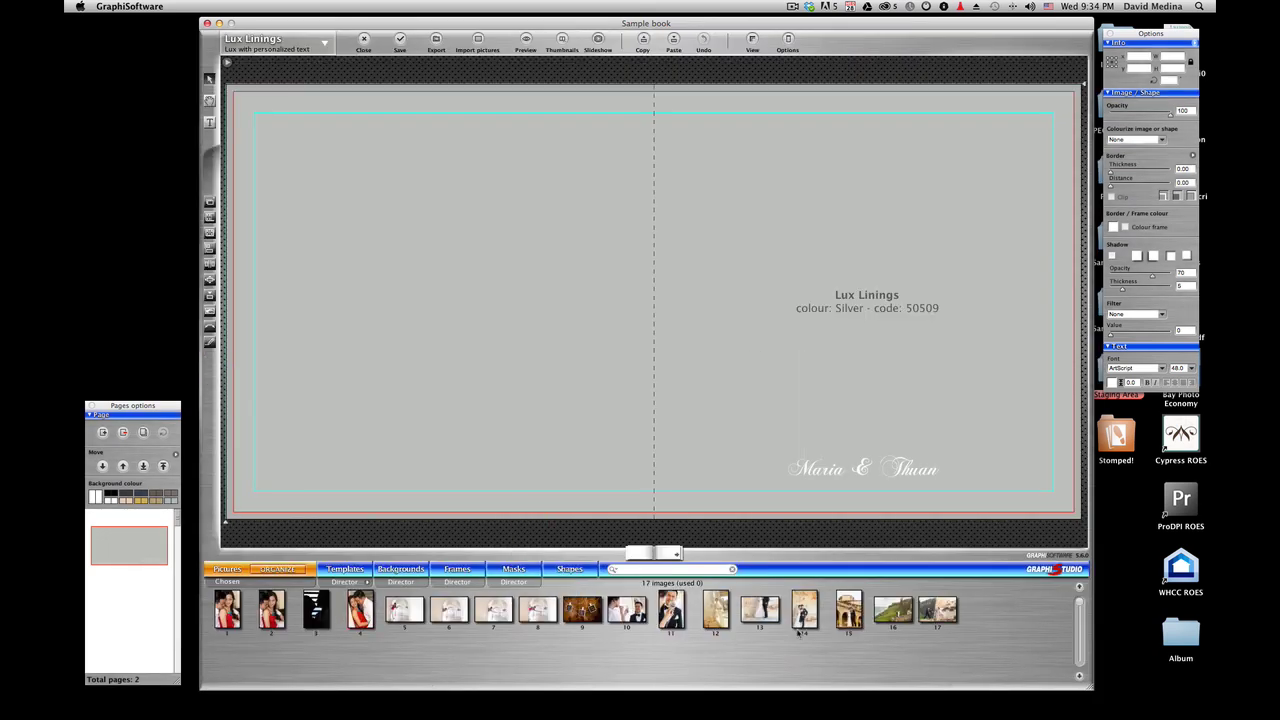
Step: Go to the spread of pages 2 and 3 and place the Options and Finishes palettes on opposite sides of the workspace
left_click(315, 608)
left_click(676, 555)
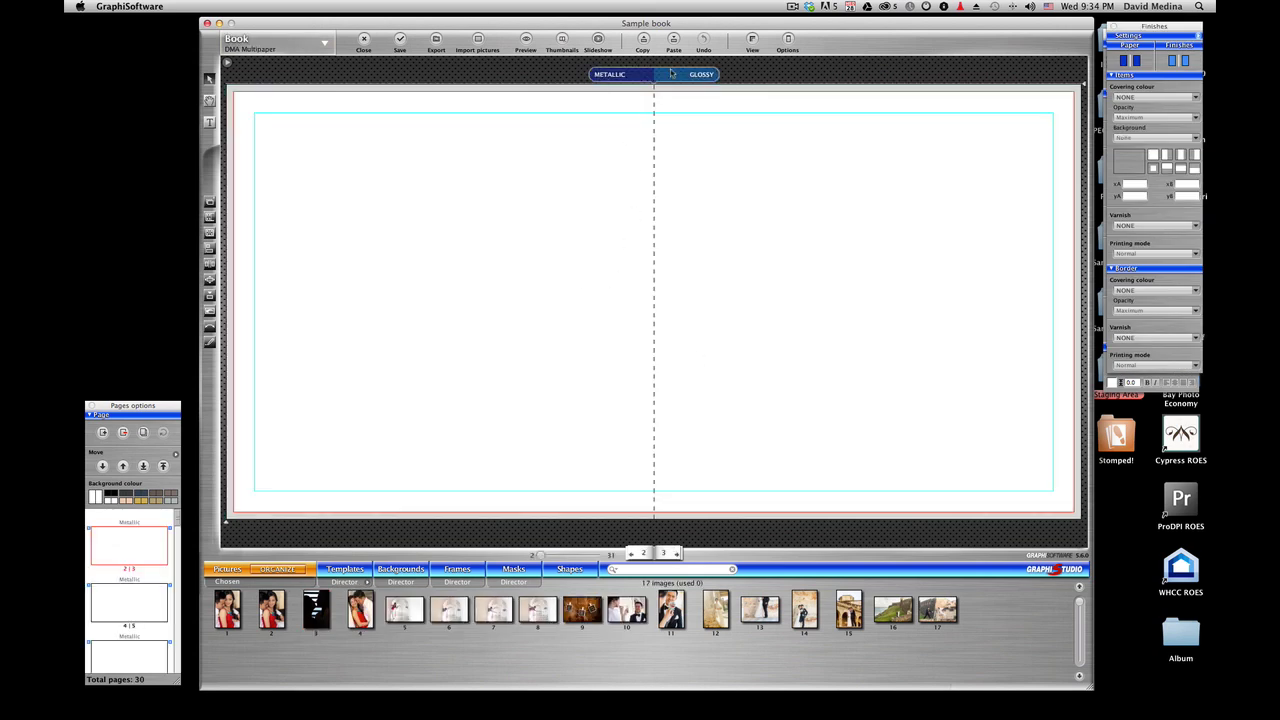
left_click_drag(1157, 26, 107, 32)
left_click(1136, 35)
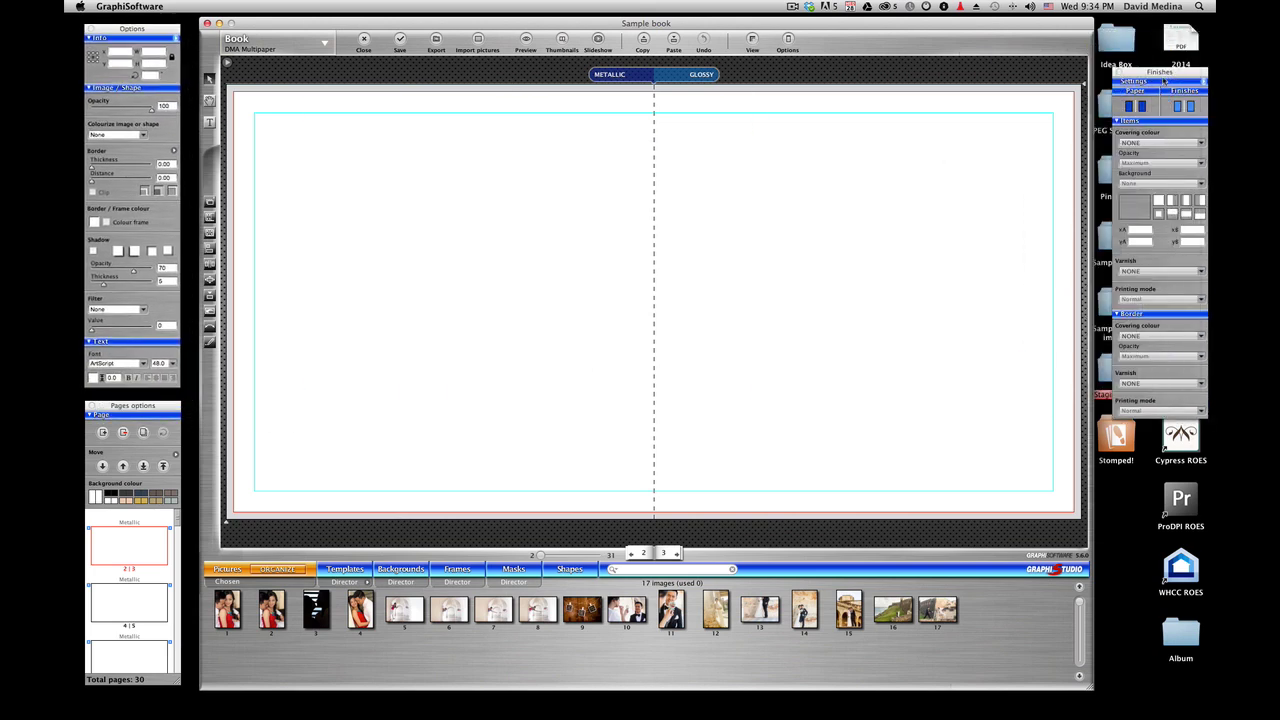
left_click_drag(1160, 68, 1146, 24)
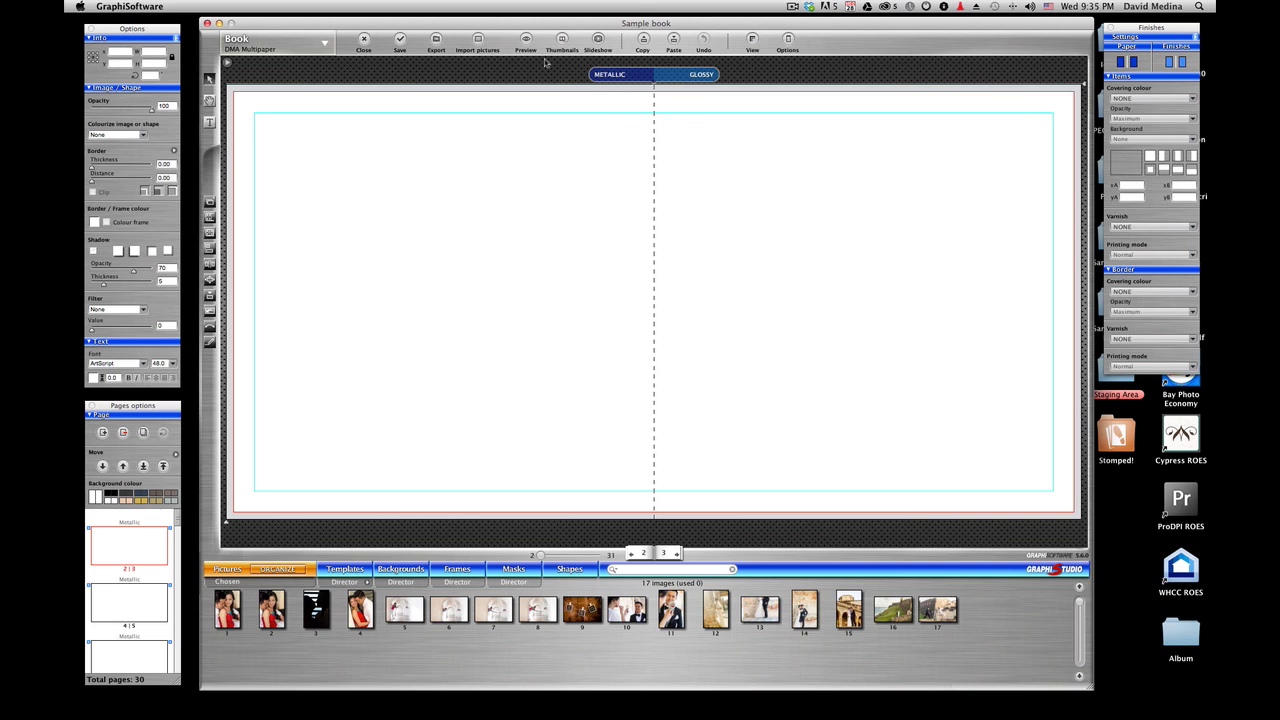
Step: Set the paper of the spread's right page to Blue from the offset coloured papers
right_click(636, 78)
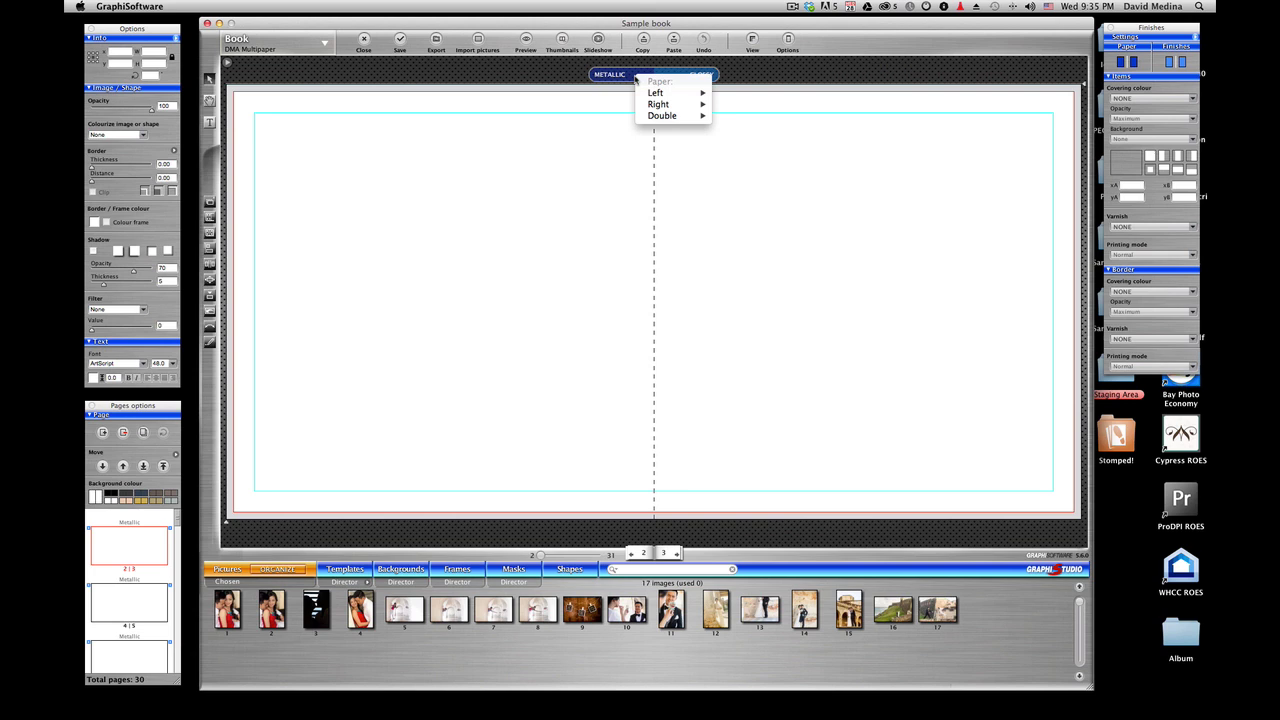
mouse_move(649, 92)
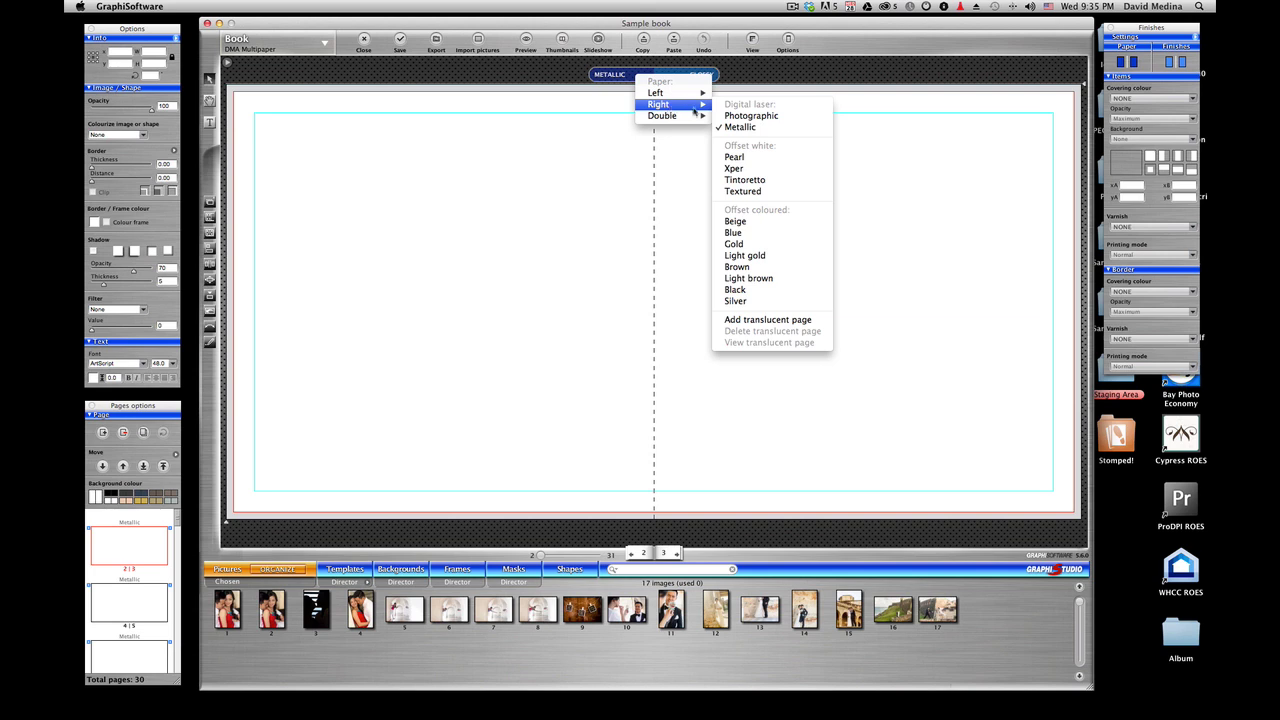
left_click(749, 232)
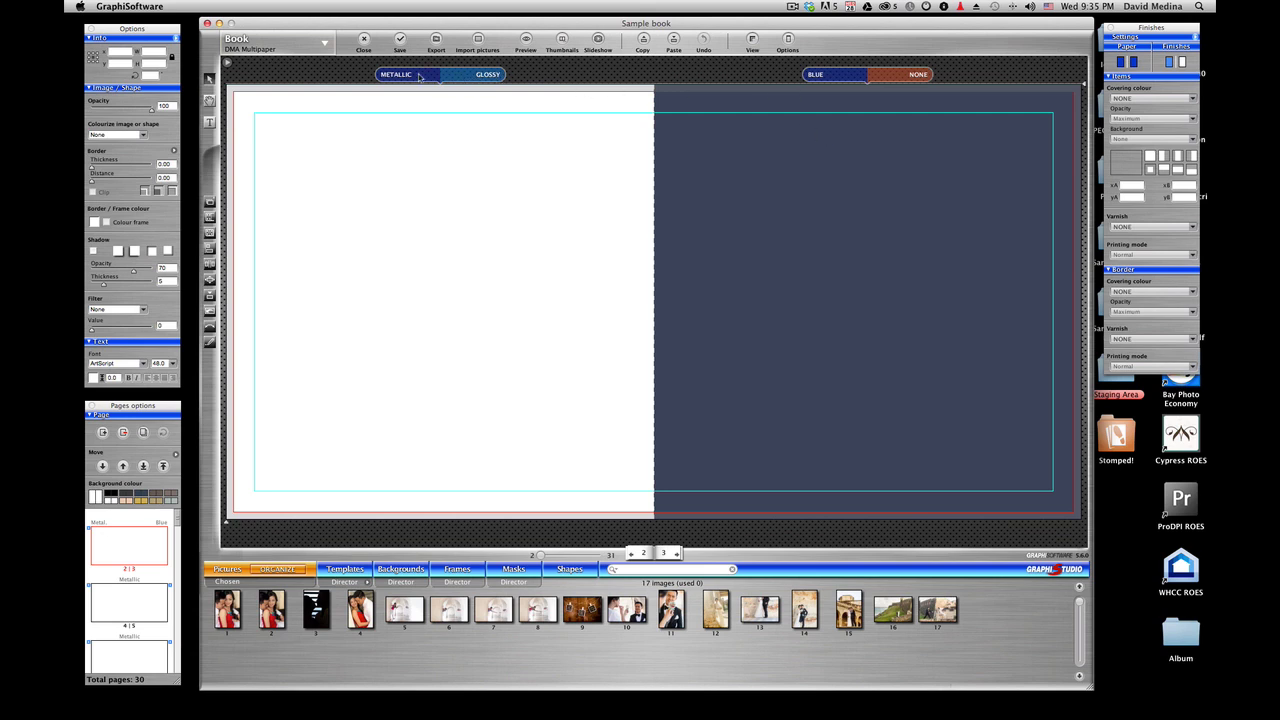
Step: Set the left page's lamination to Matt and keep the right page's varnish at None
left_click(486, 77)
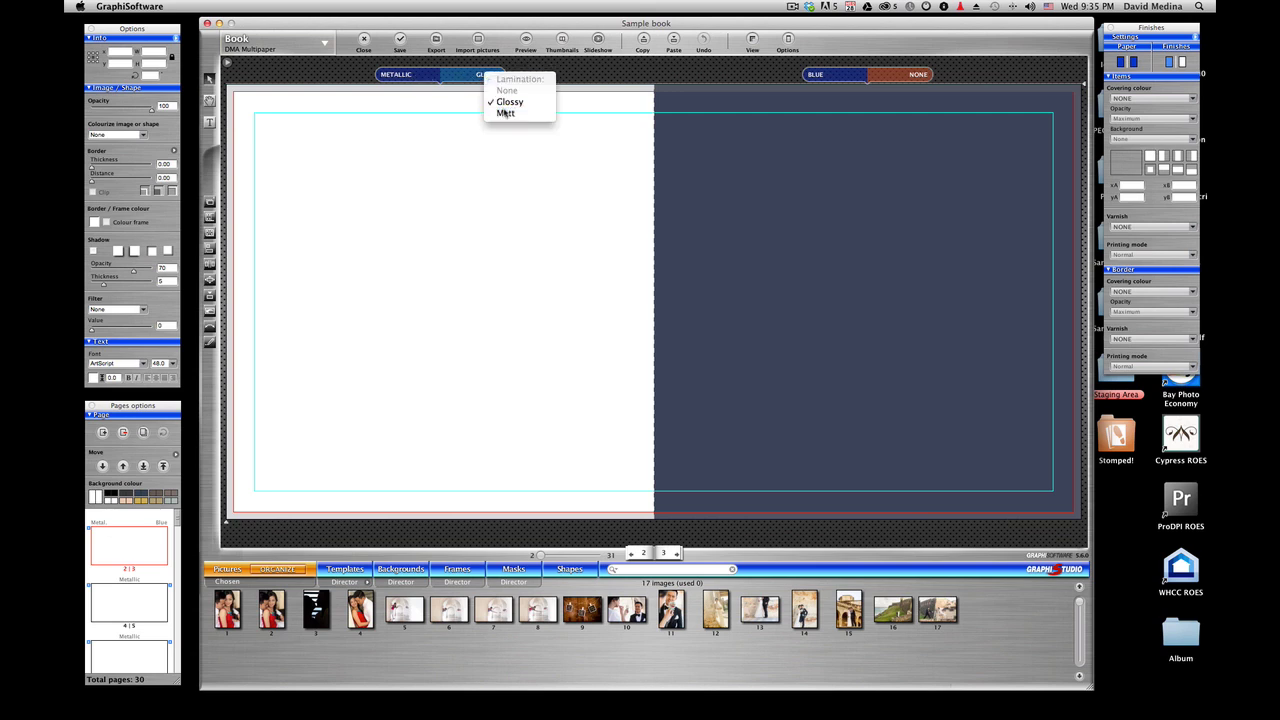
left_click(505, 113)
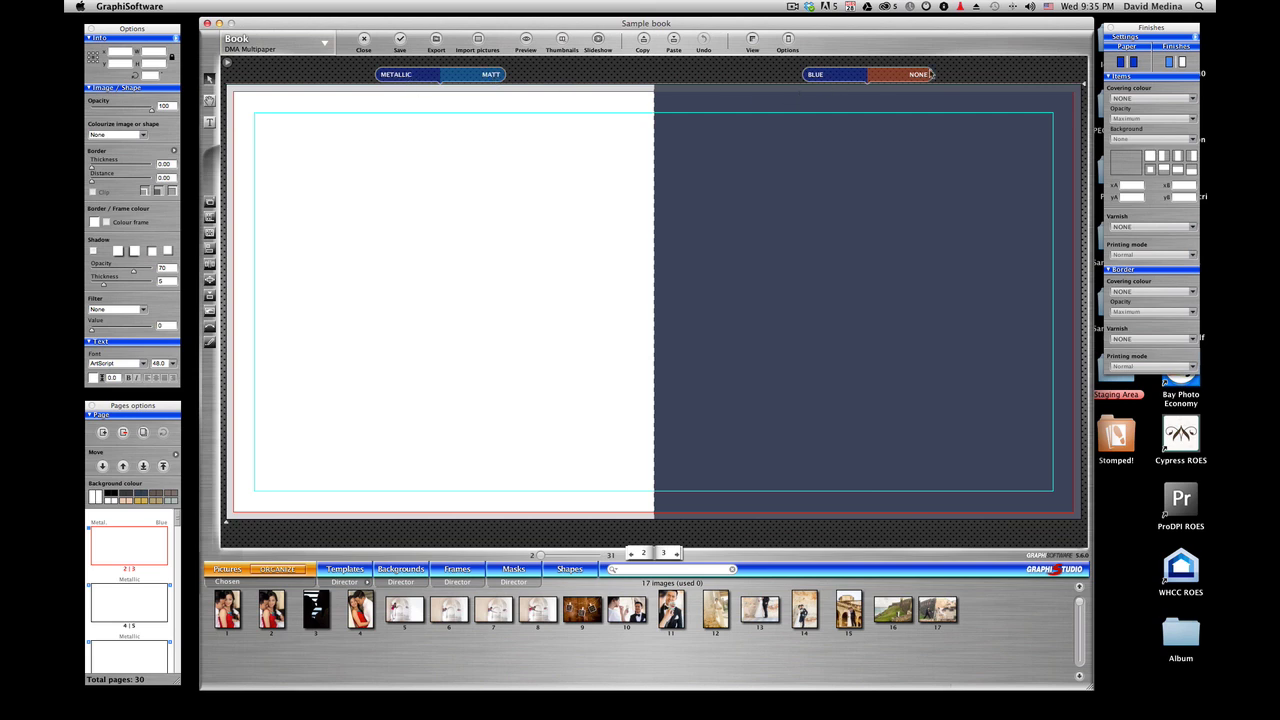
left_click(906, 76)
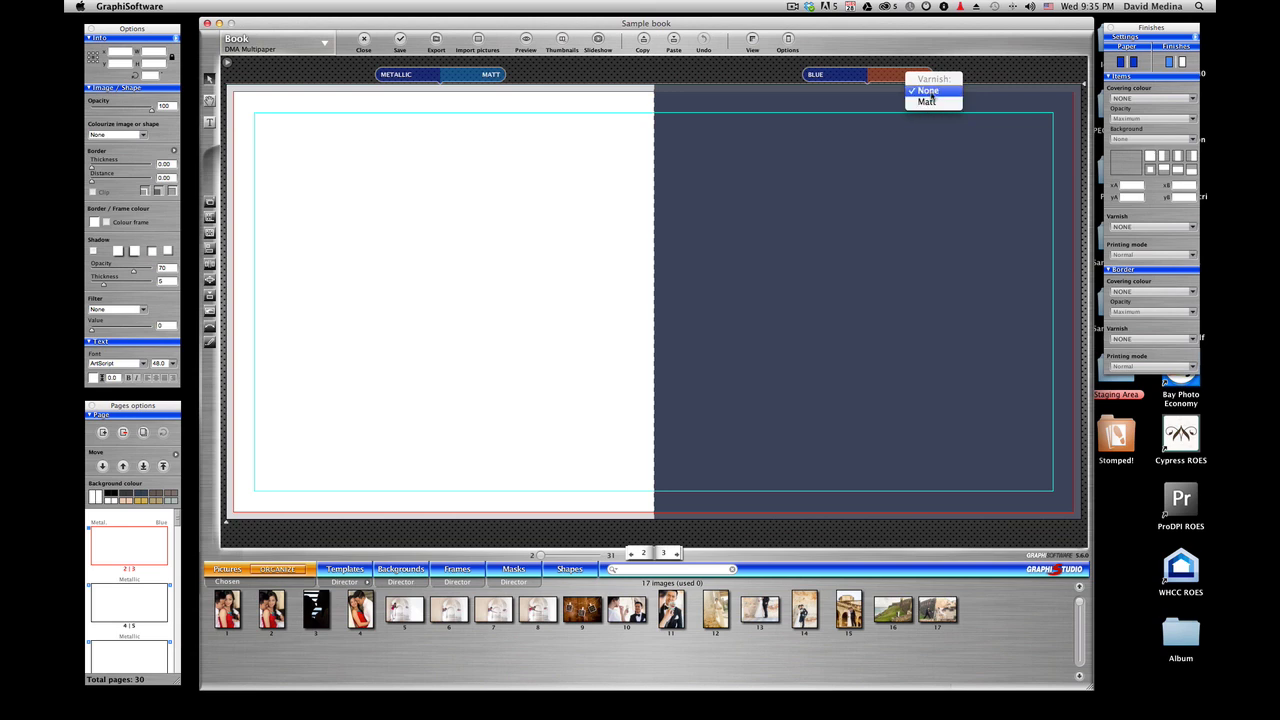
left_click(945, 89)
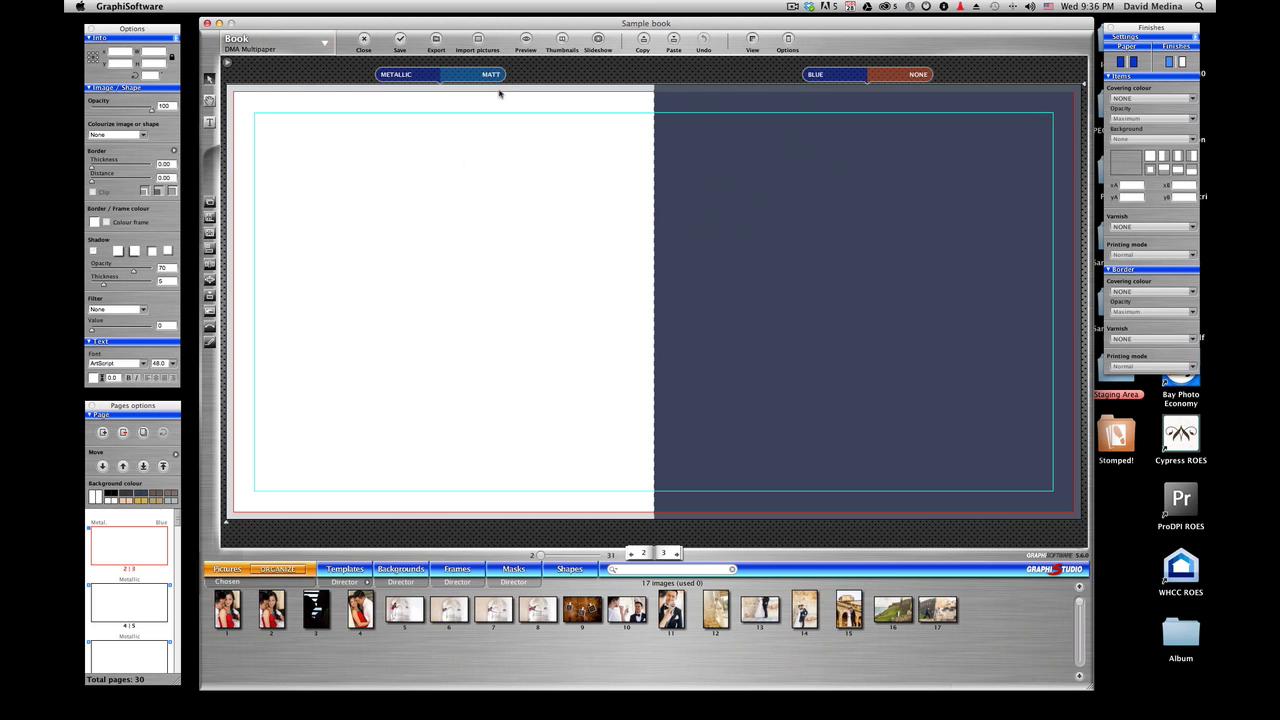
left_click(445, 83)
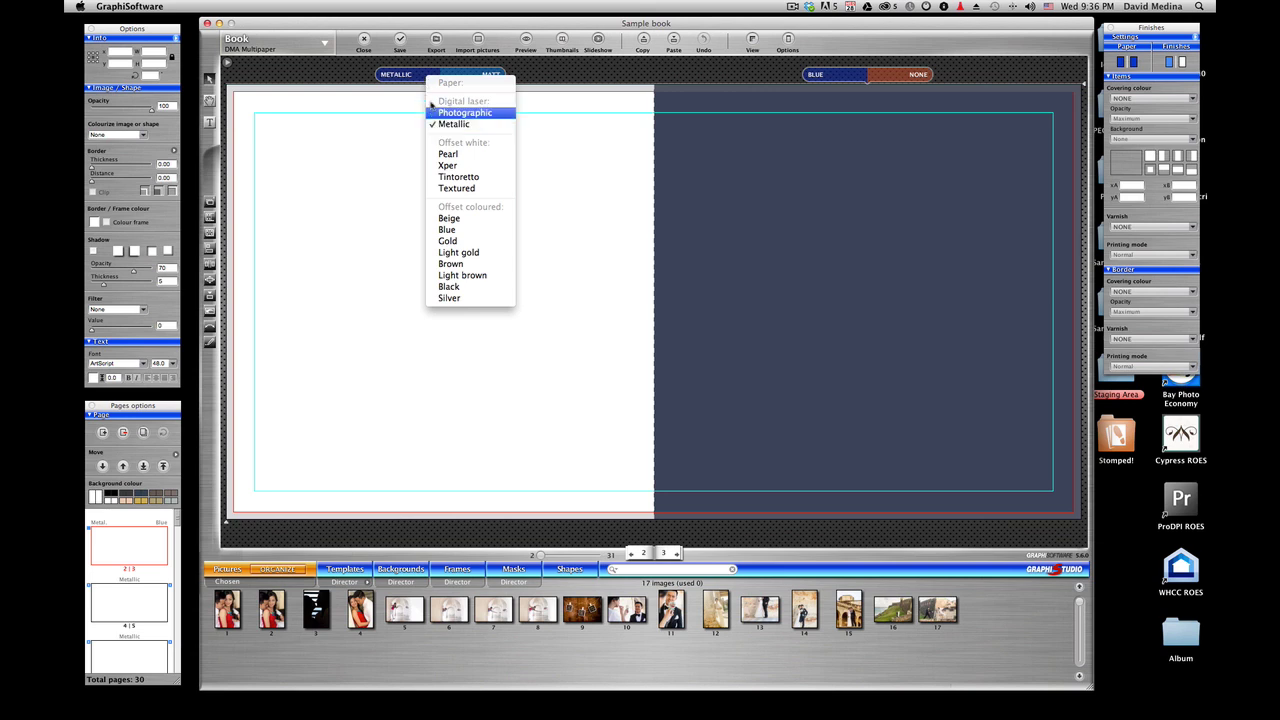
left_click(905, 121)
left_click(858, 80)
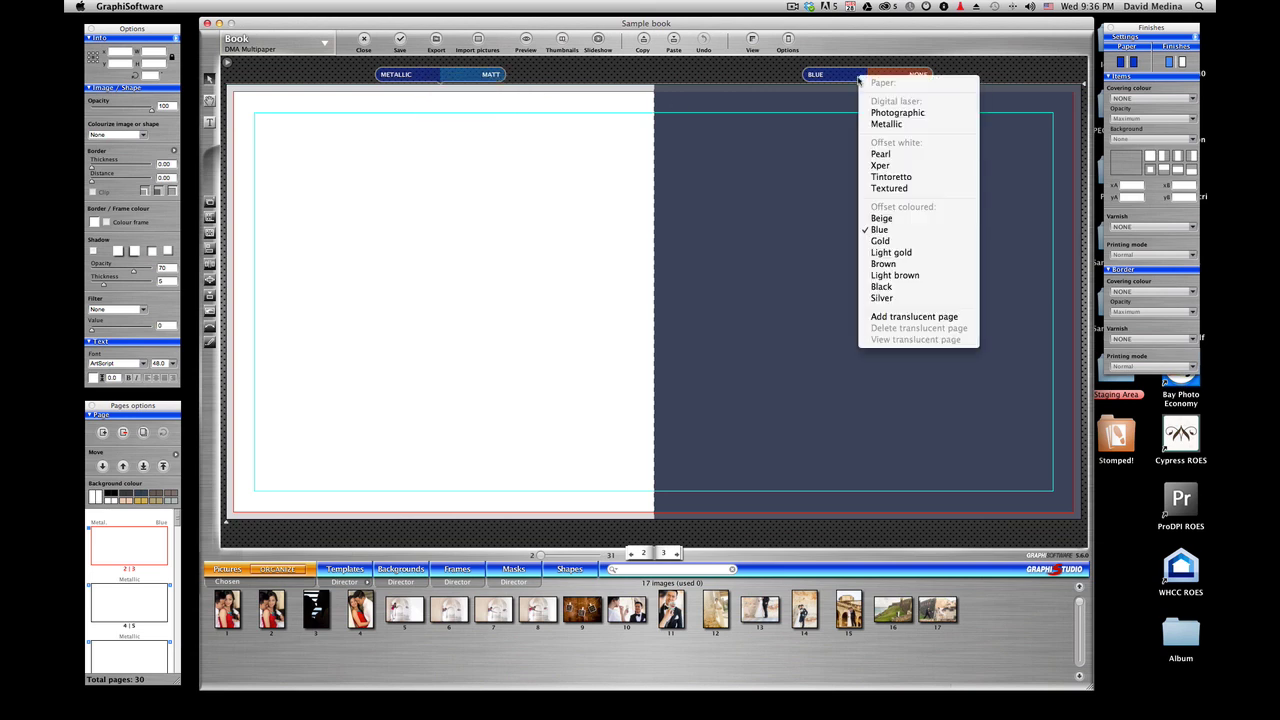
left_click(1138, 64)
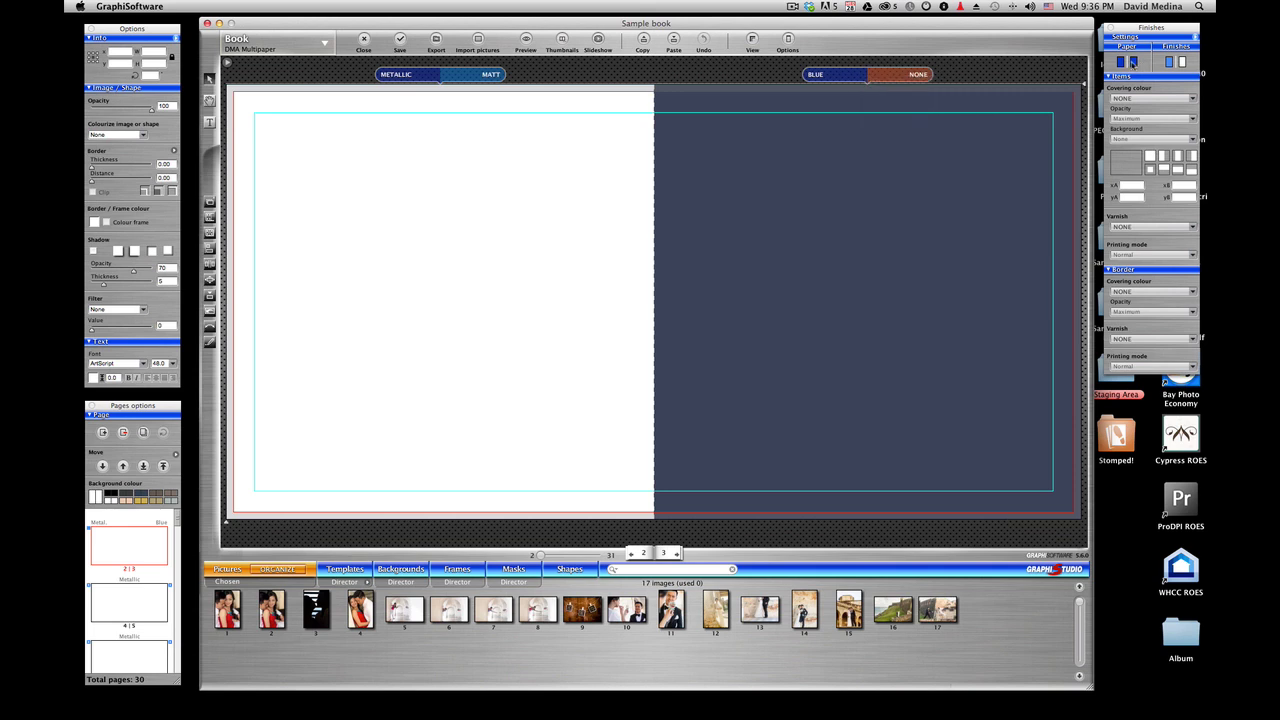
left_click(1133, 62)
mouse_move(1158, 79)
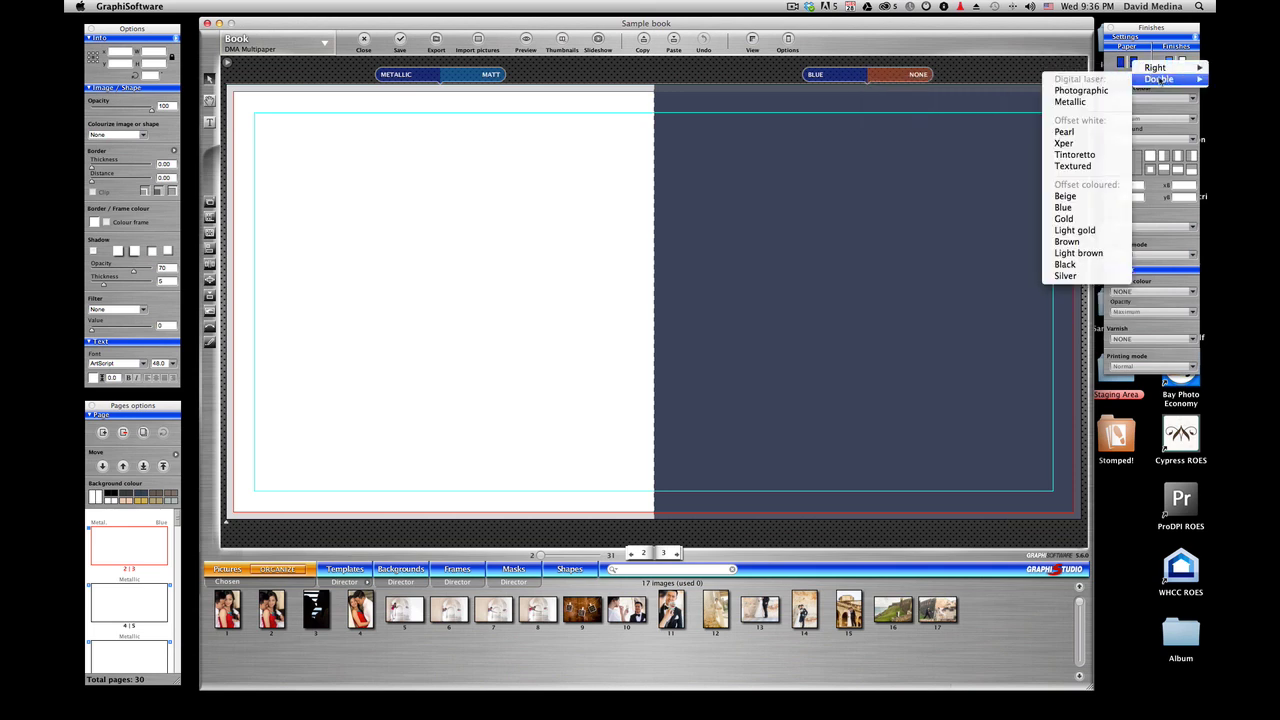
left_click(1123, 62)
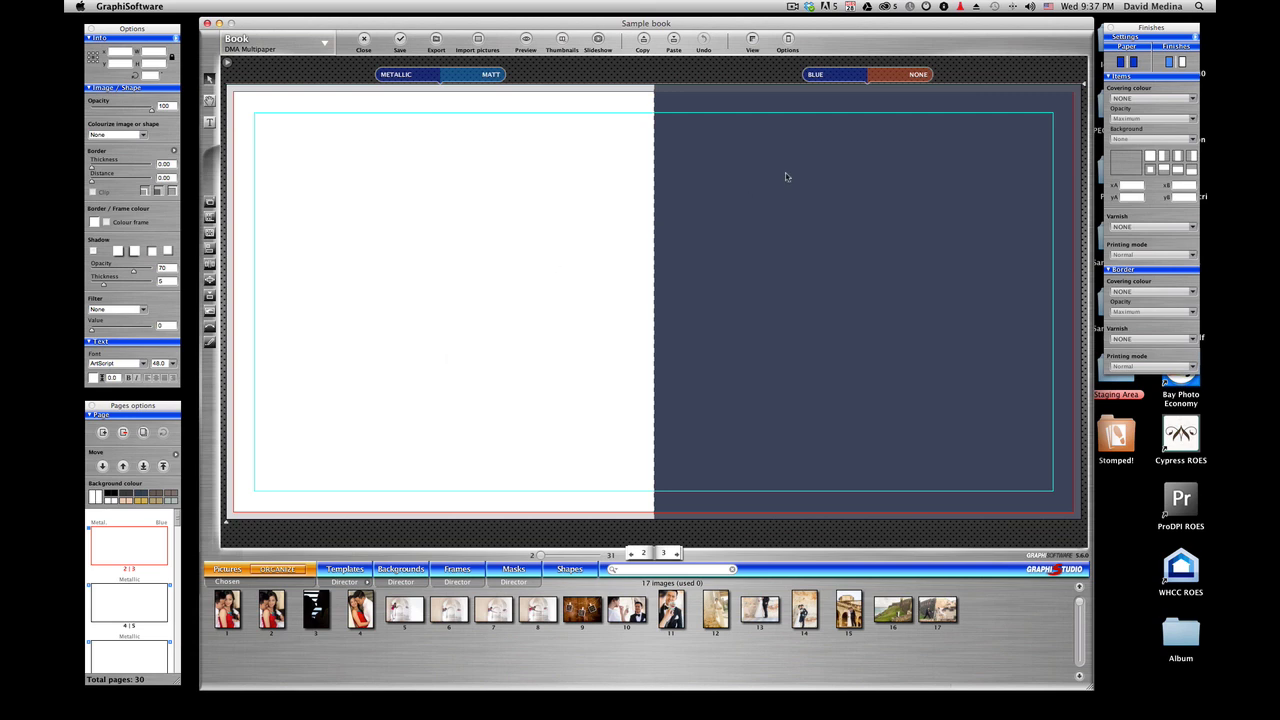
Step: Add a translucent page over page 3 and place picture 11, the man with the magnifying glass, on it
left_click(842, 78)
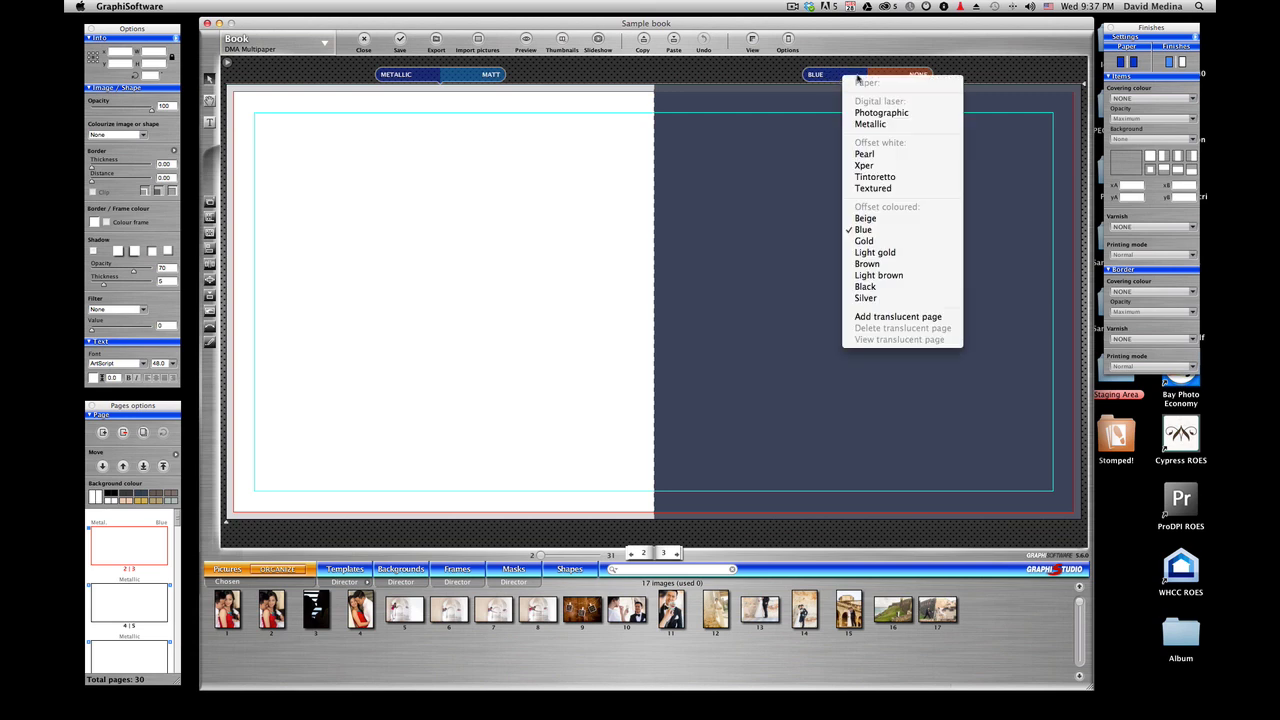
left_click(885, 317)
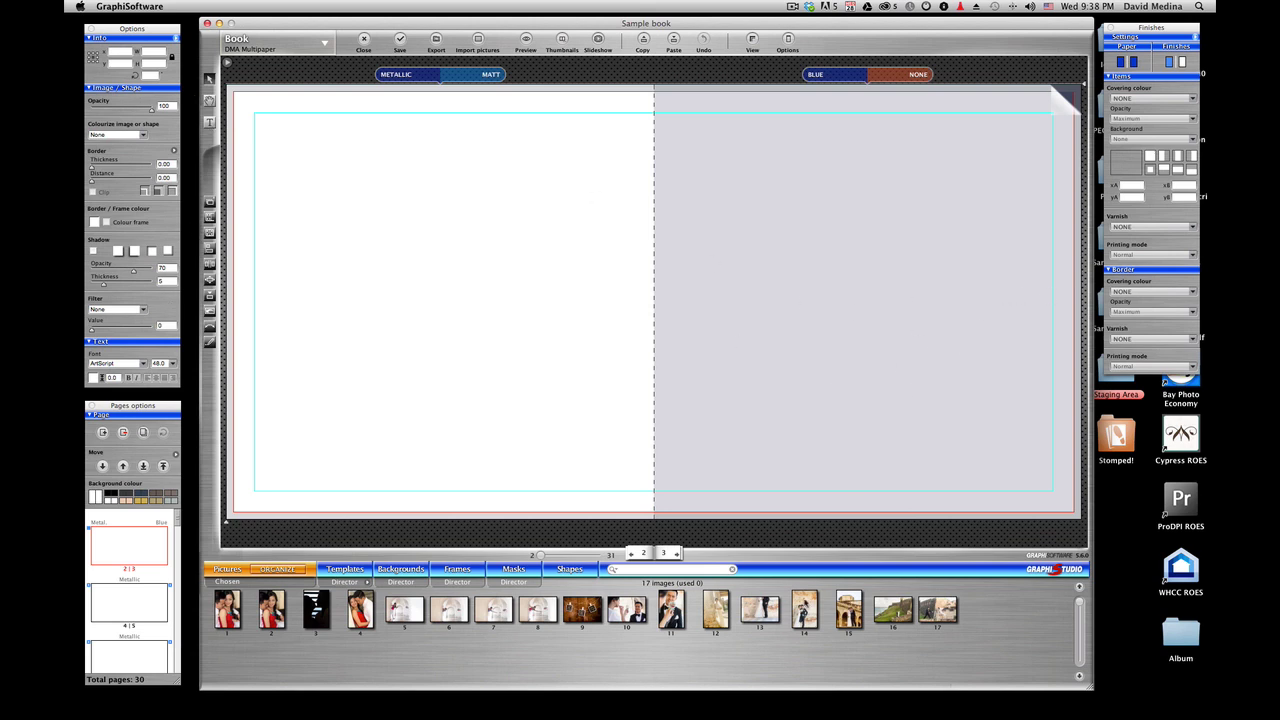
left_click_drag(672, 607, 866, 256)
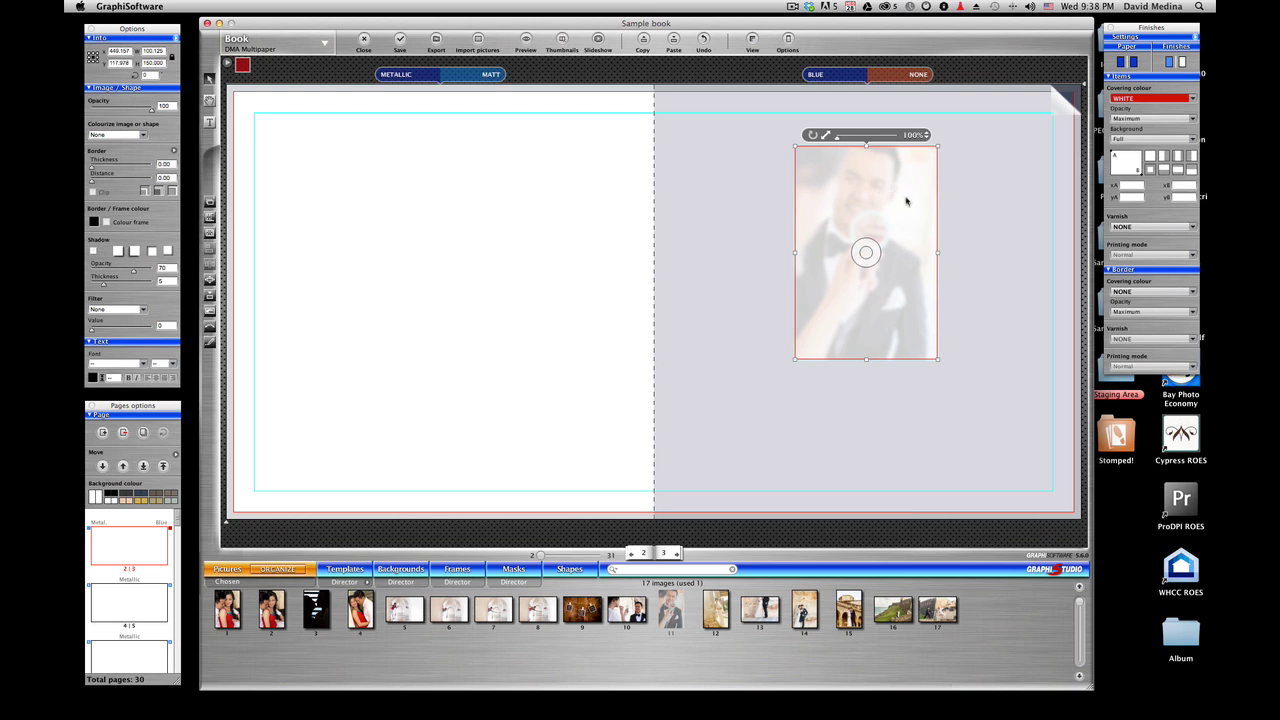
Step: Fit the placed picture to the single page and agree to use white paper
right_click(906, 201)
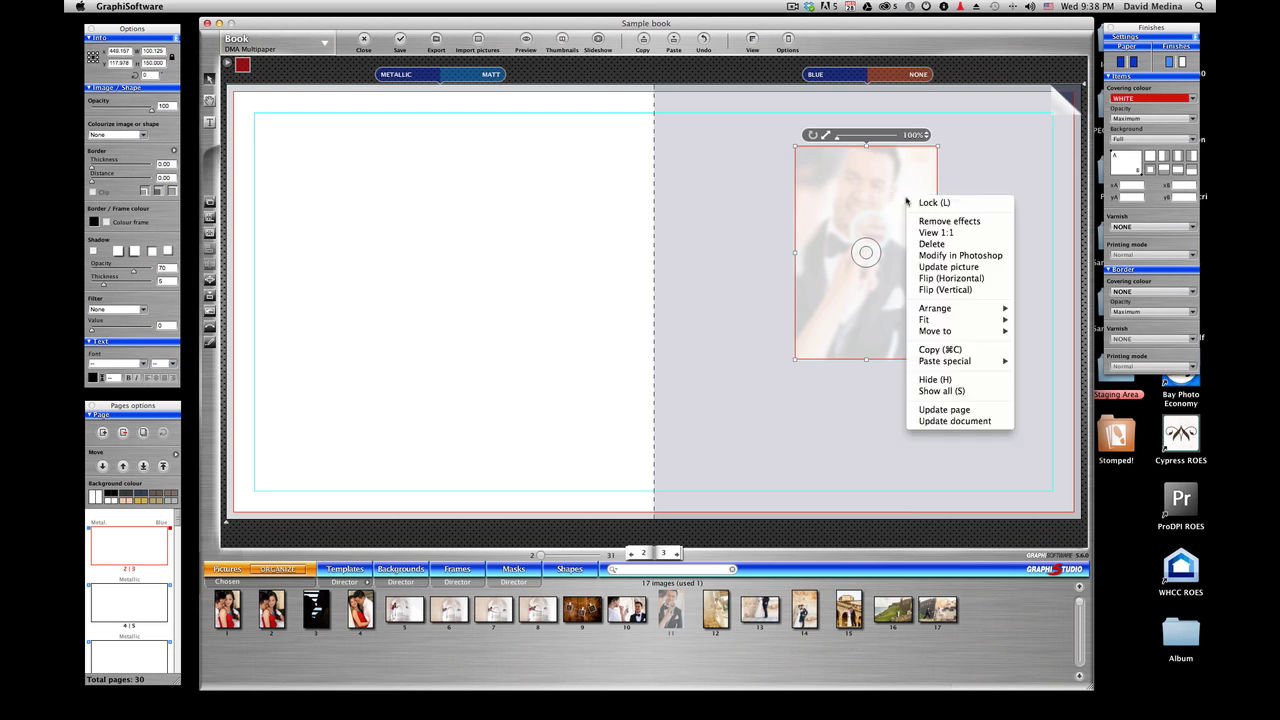
mouse_move(1000, 319)
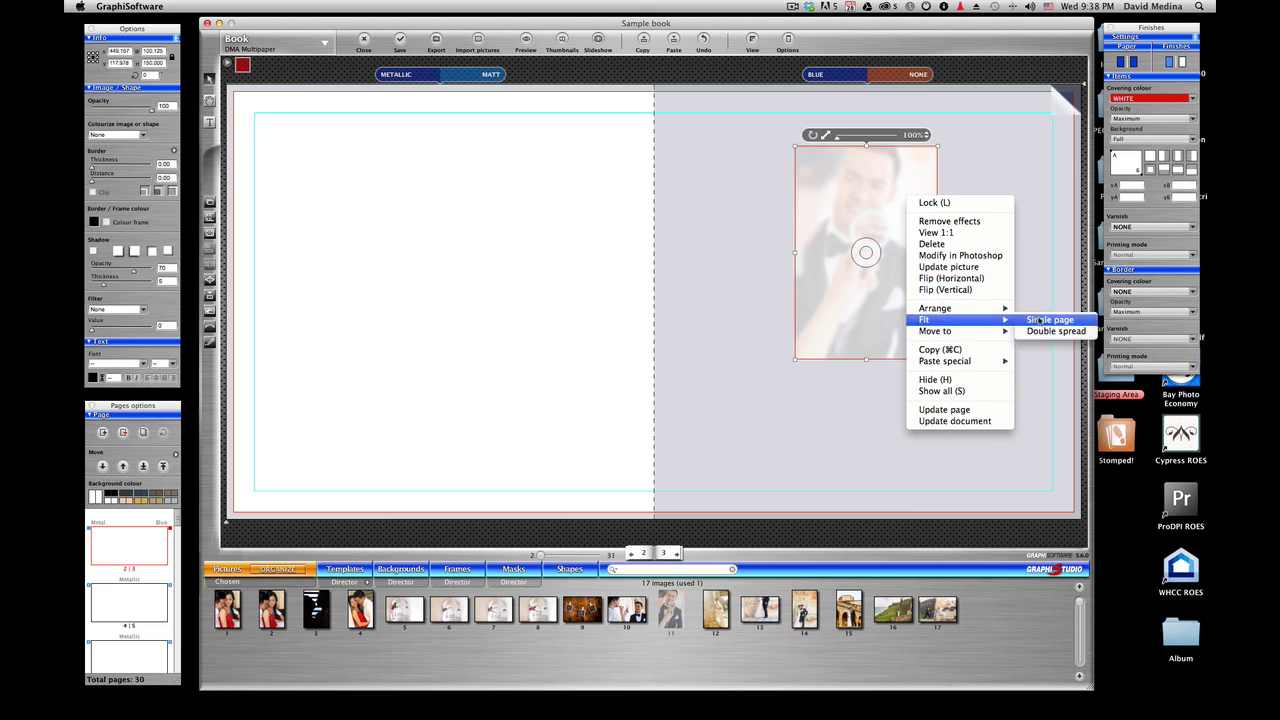
left_click(1039, 319)
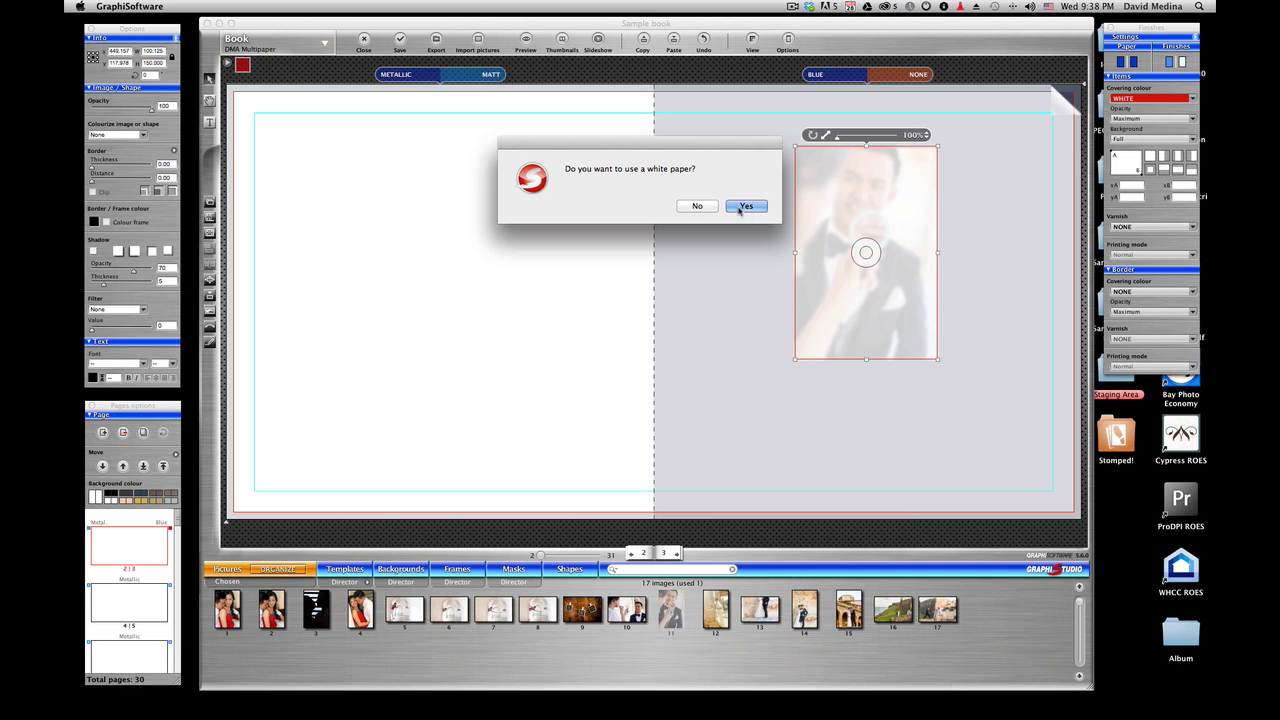
left_click(741, 206)
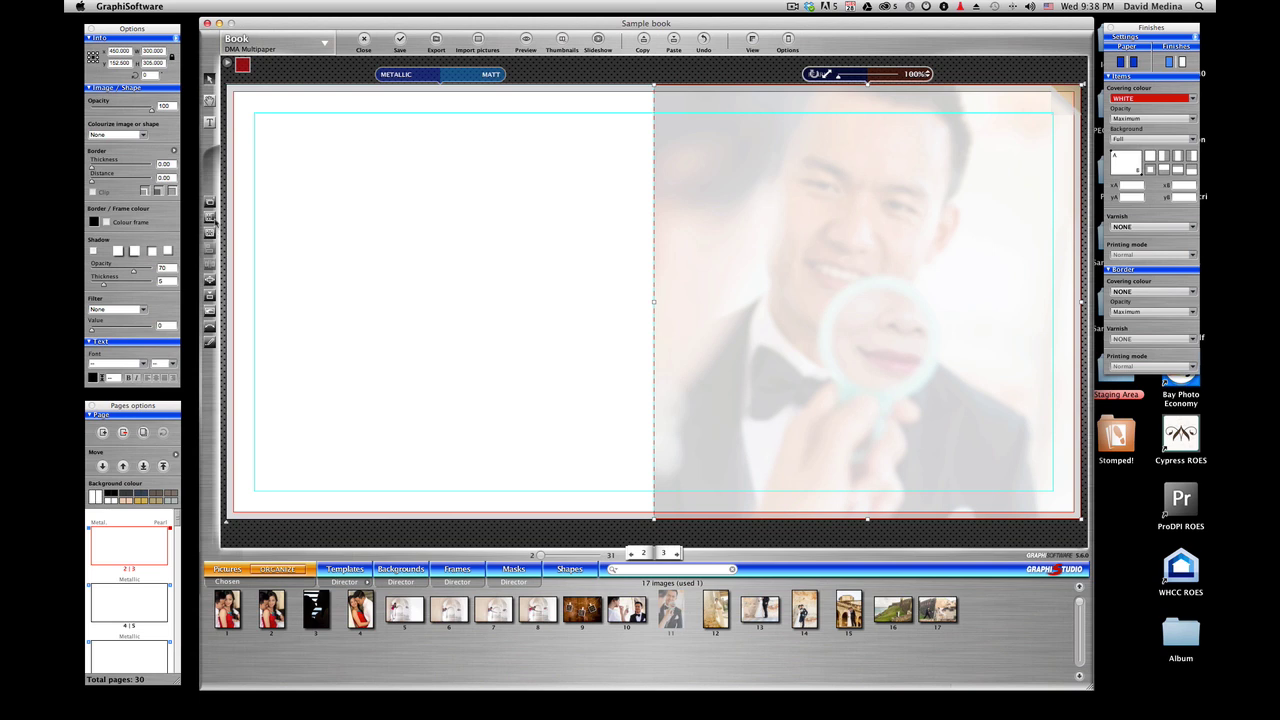
Step: Add a text box near the bottom of the picture on page 3 with the couple's first names joined by an ampersand
left_click(210, 121)
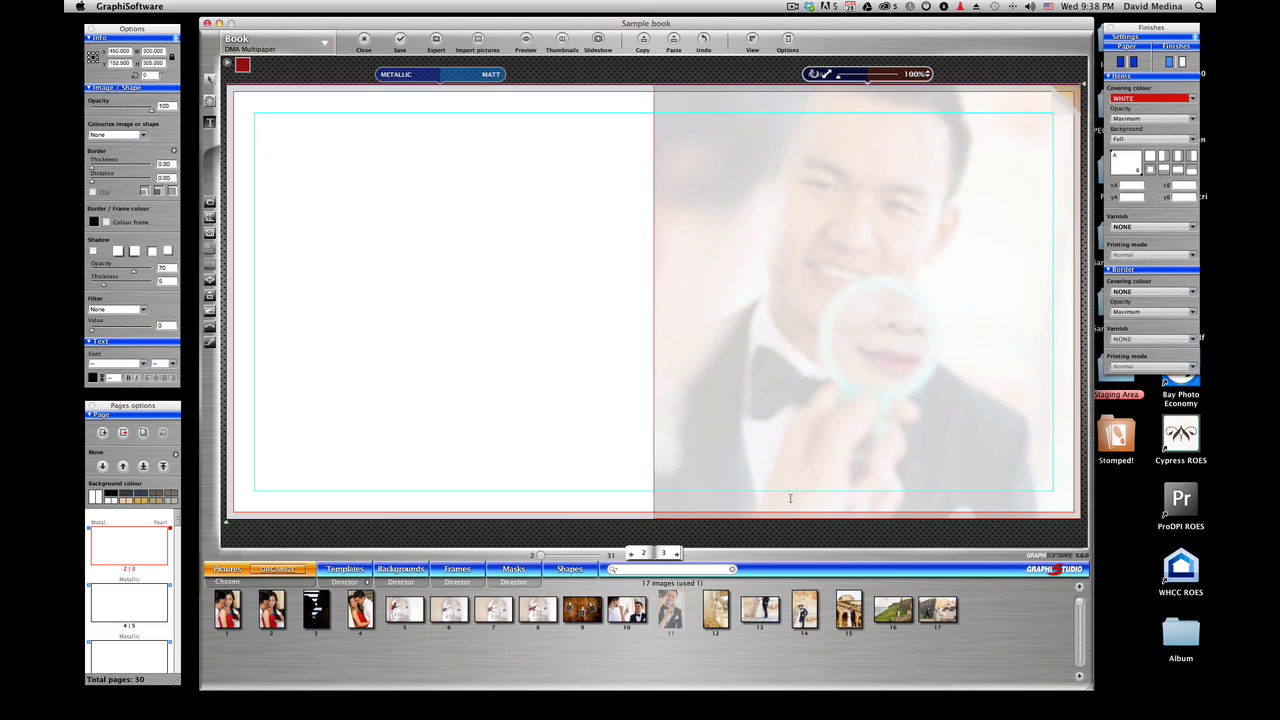
left_click(734, 430)
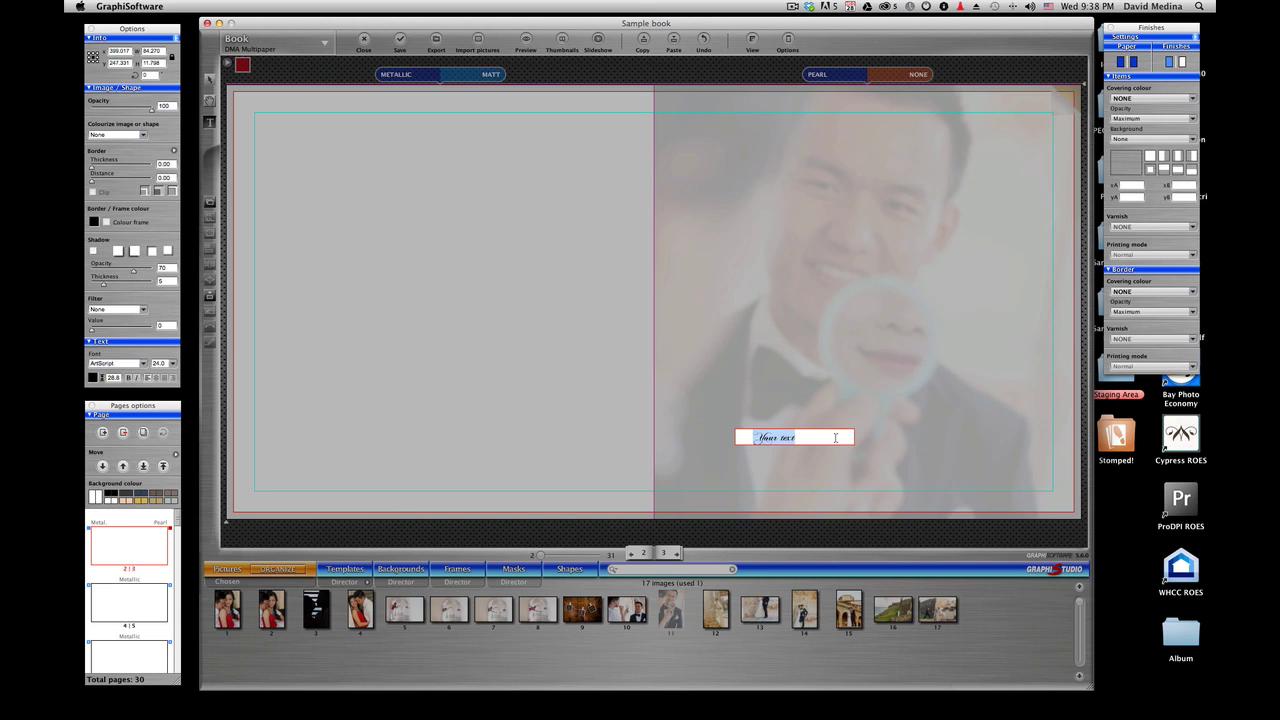
type("Maria & Thuan")
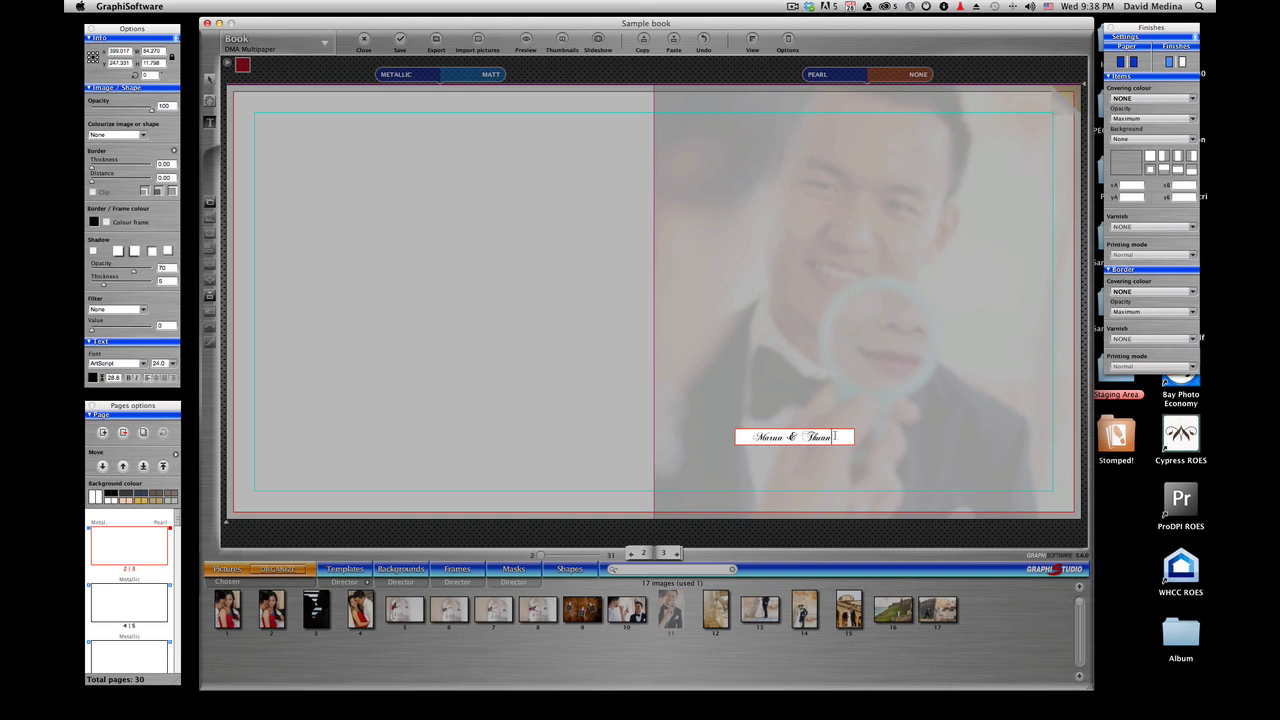
Step: Enlarge the couple's names on page 3, trying font size 36 before setting it to 48, and leave text editing
left_click_drag(834, 436, 749, 437)
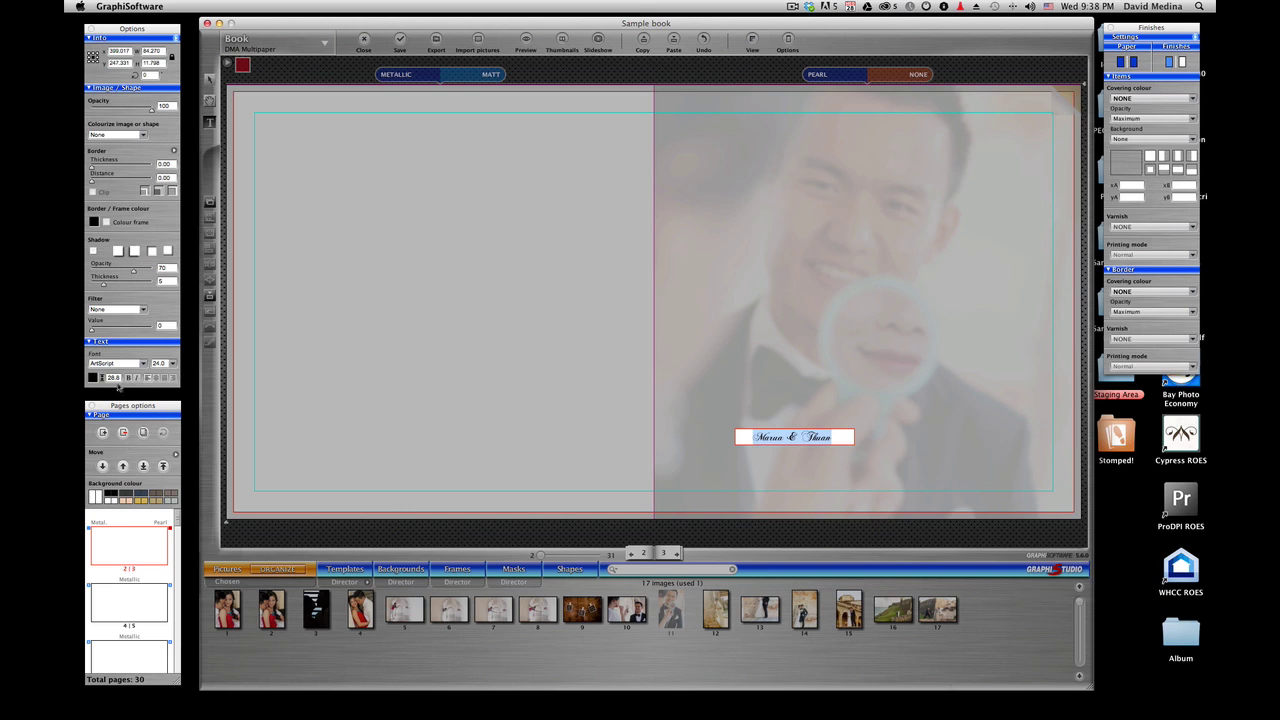
left_click(172, 364)
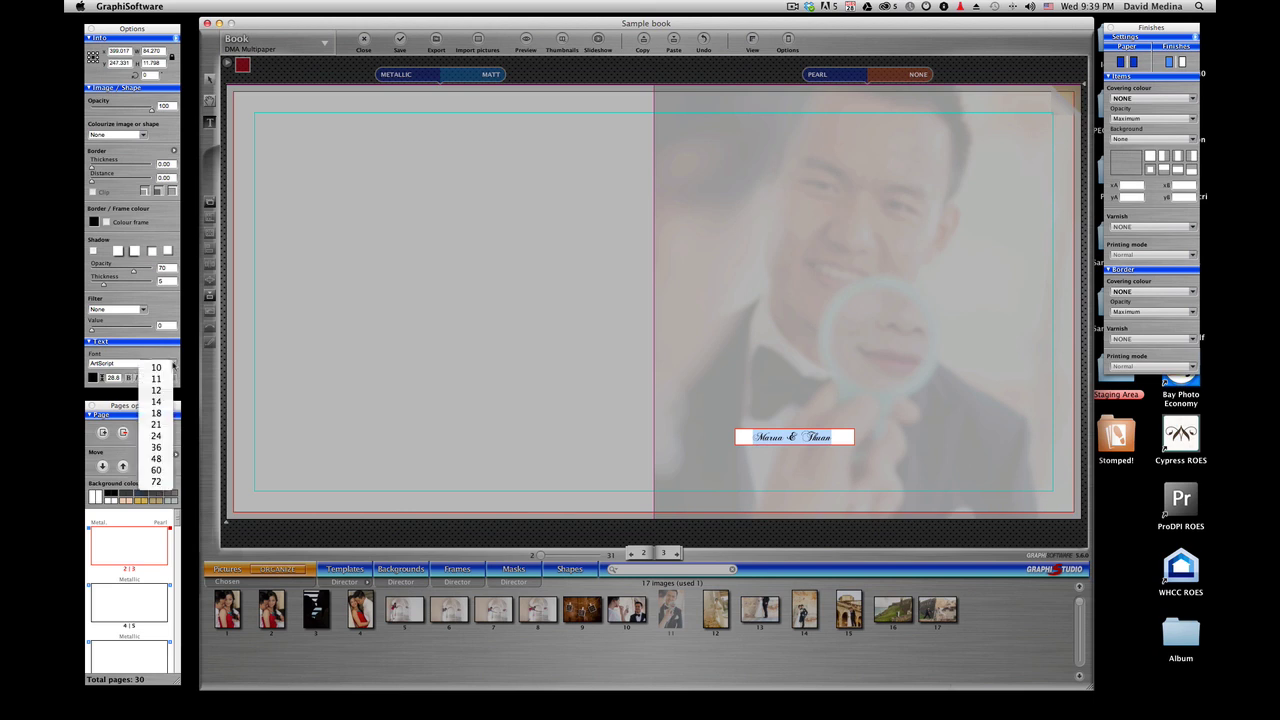
left_click(159, 447)
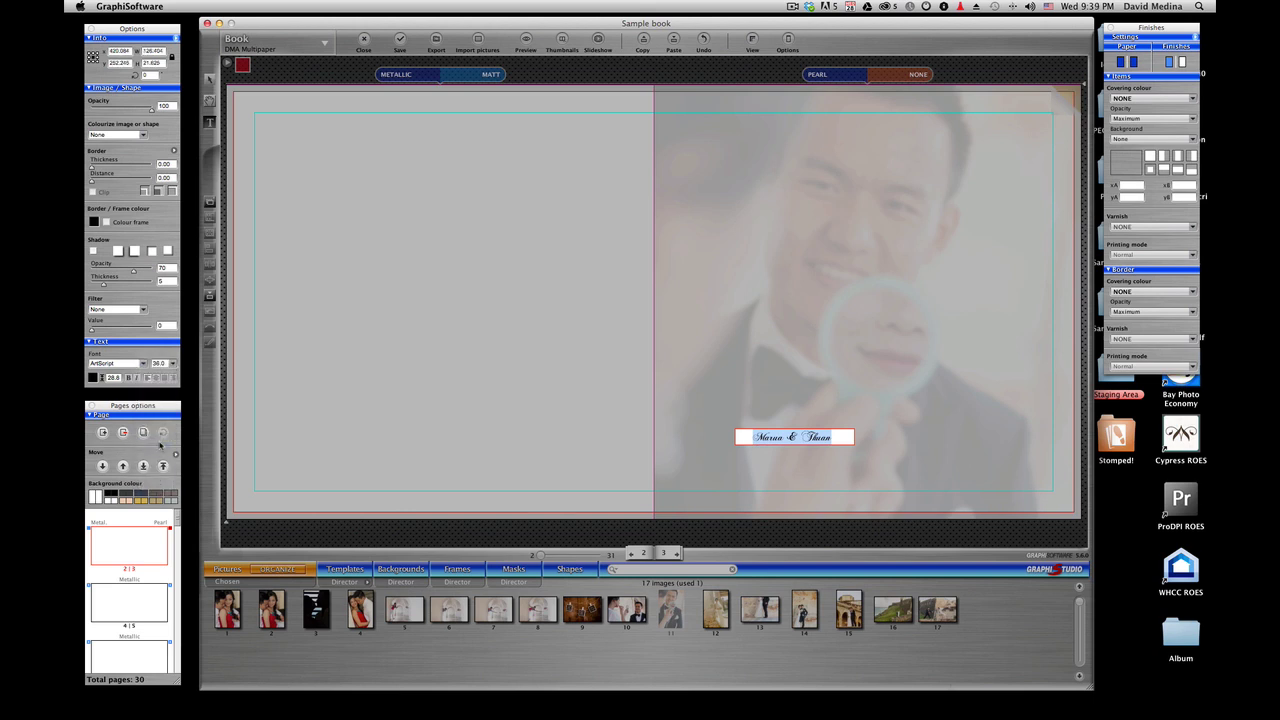
left_click(174, 366)
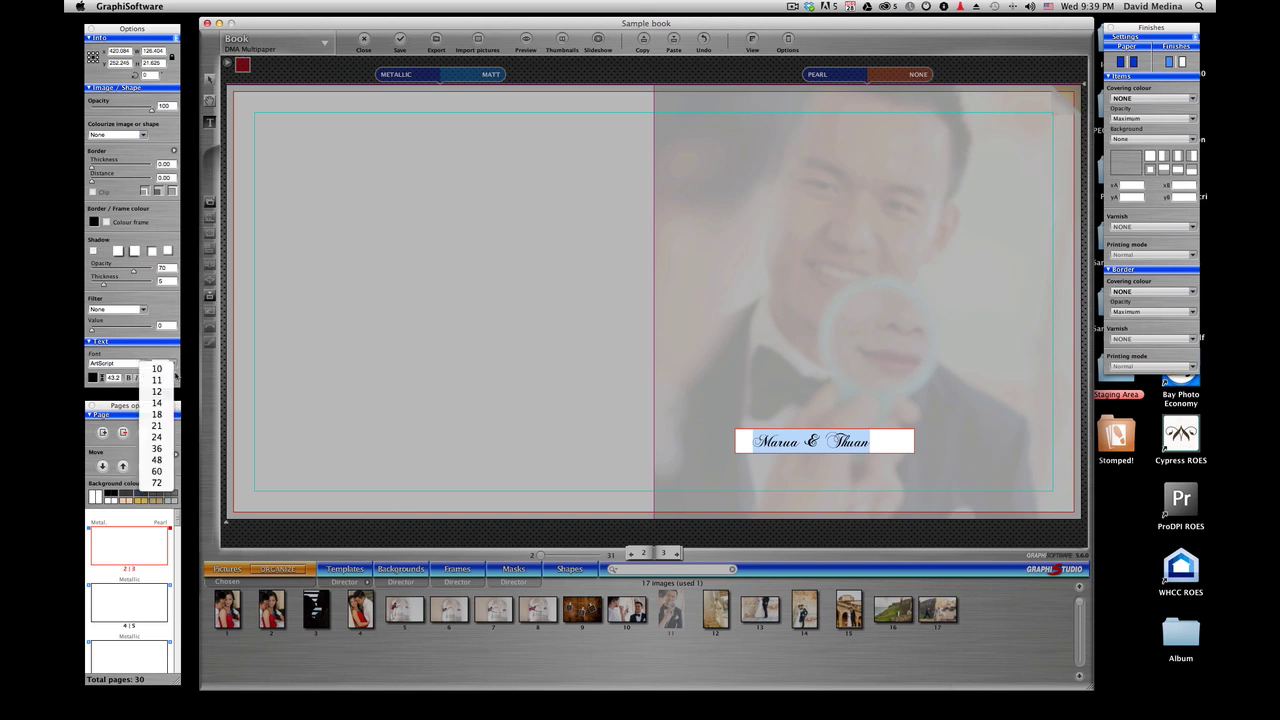
left_click(157, 459)
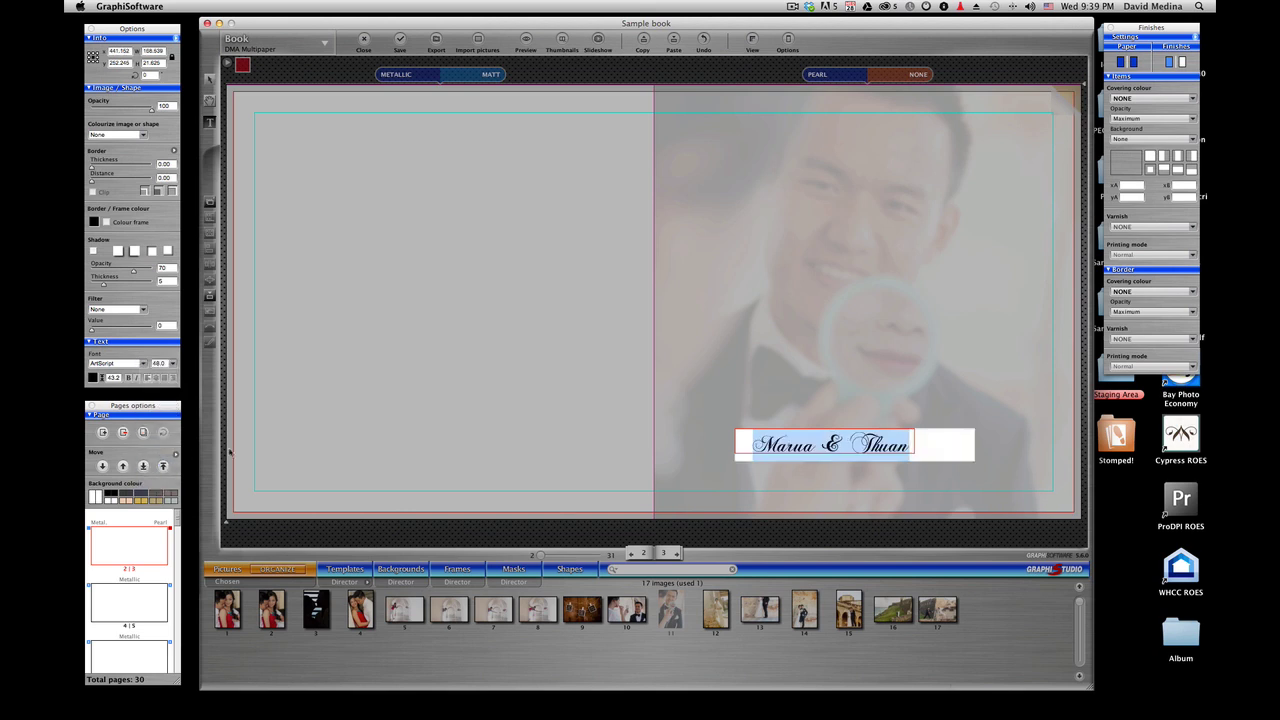
left_click(224, 118)
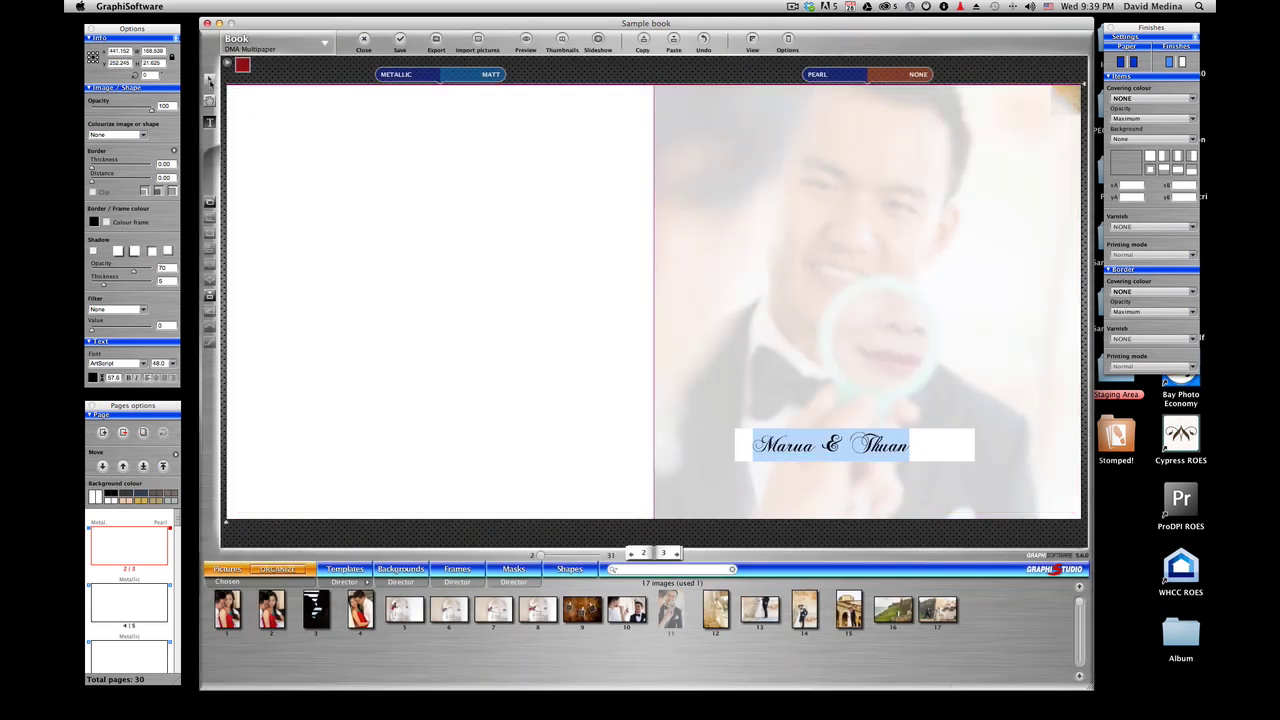
left_click(209, 81)
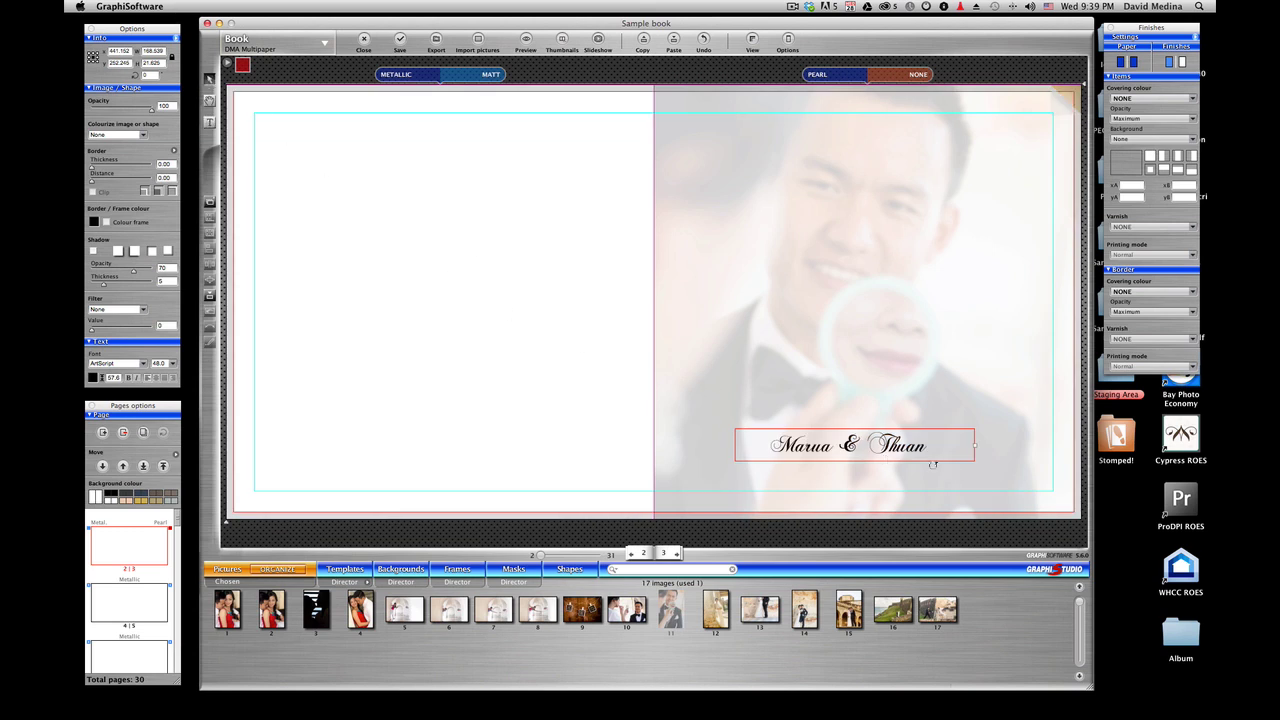
Step: Move the text with the couple's names up to the middle of page 3, just above the magnifying glass
left_click_drag(932, 462, 947, 388)
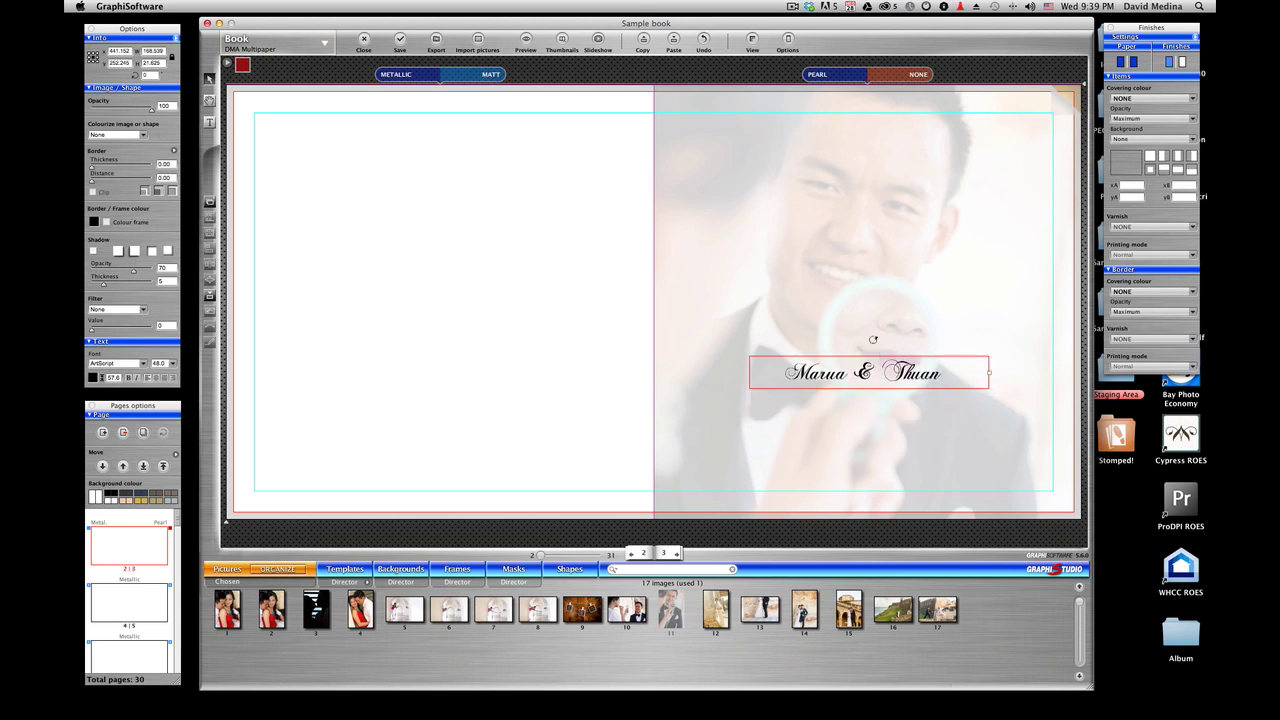
left_click_drag(873, 340, 872, 314)
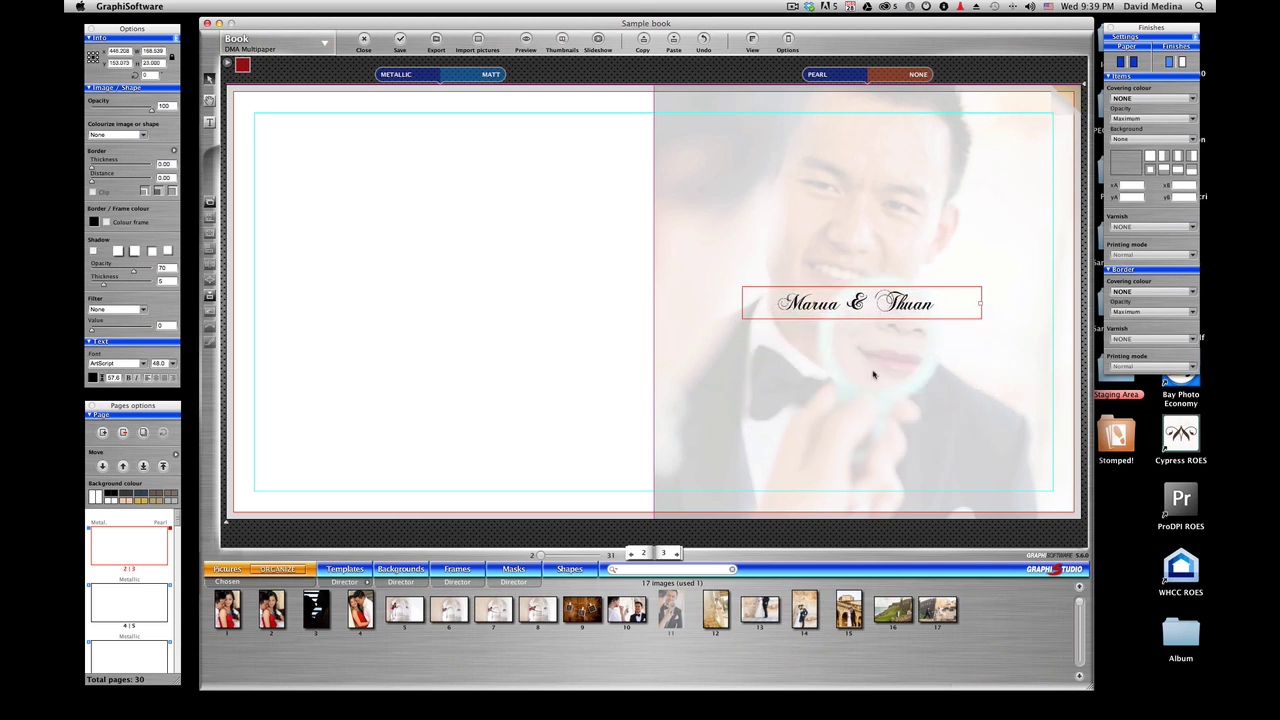
left_click(911, 355)
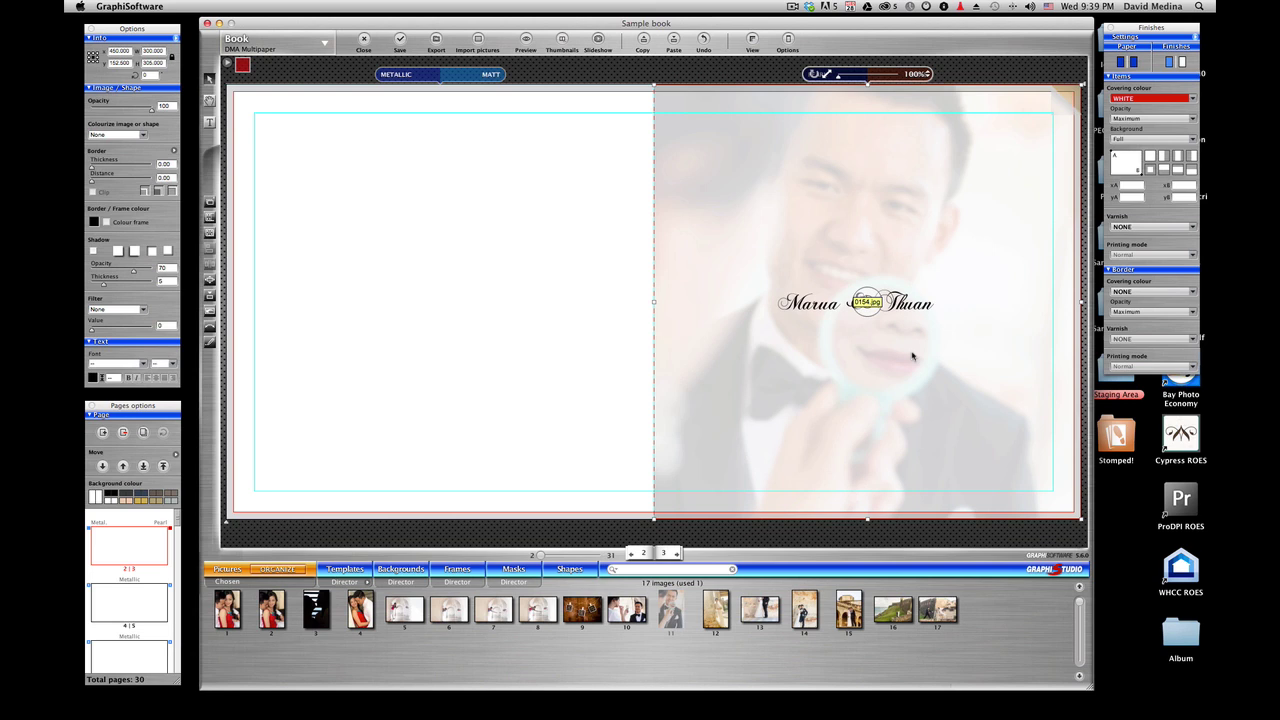
left_click(669, 554)
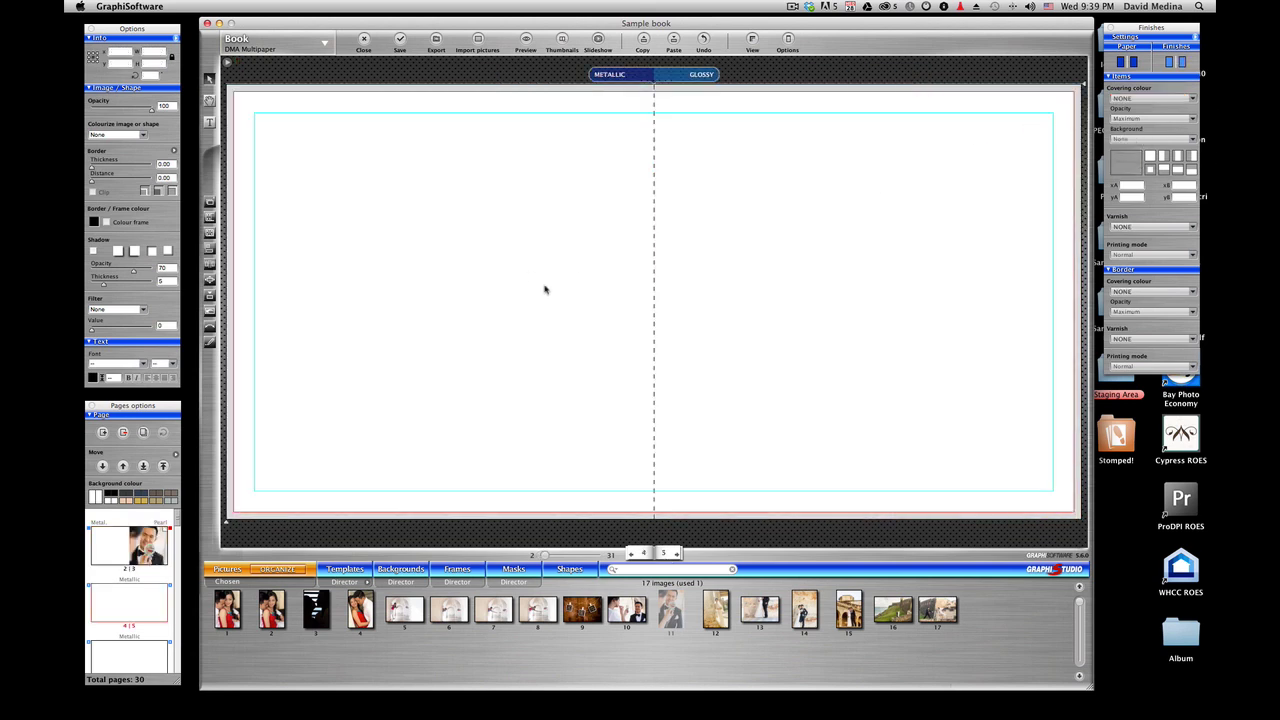
left_click(640, 553)
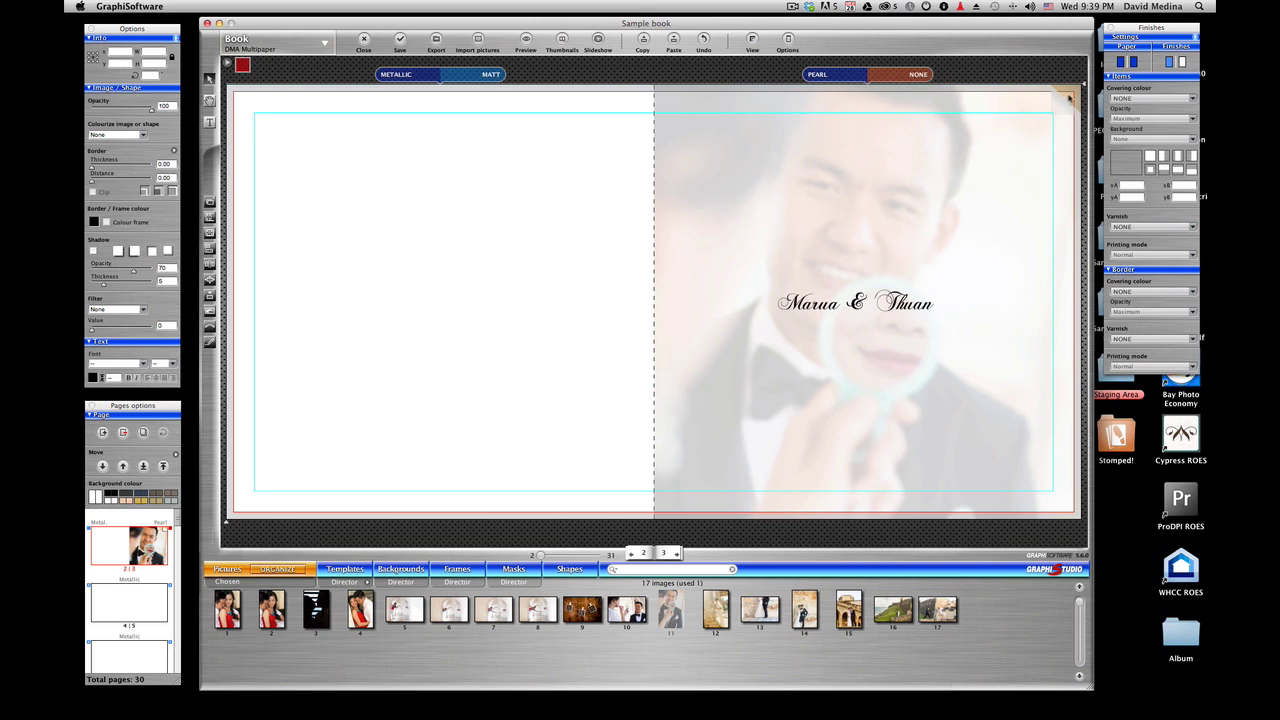
right_click(835, 151)
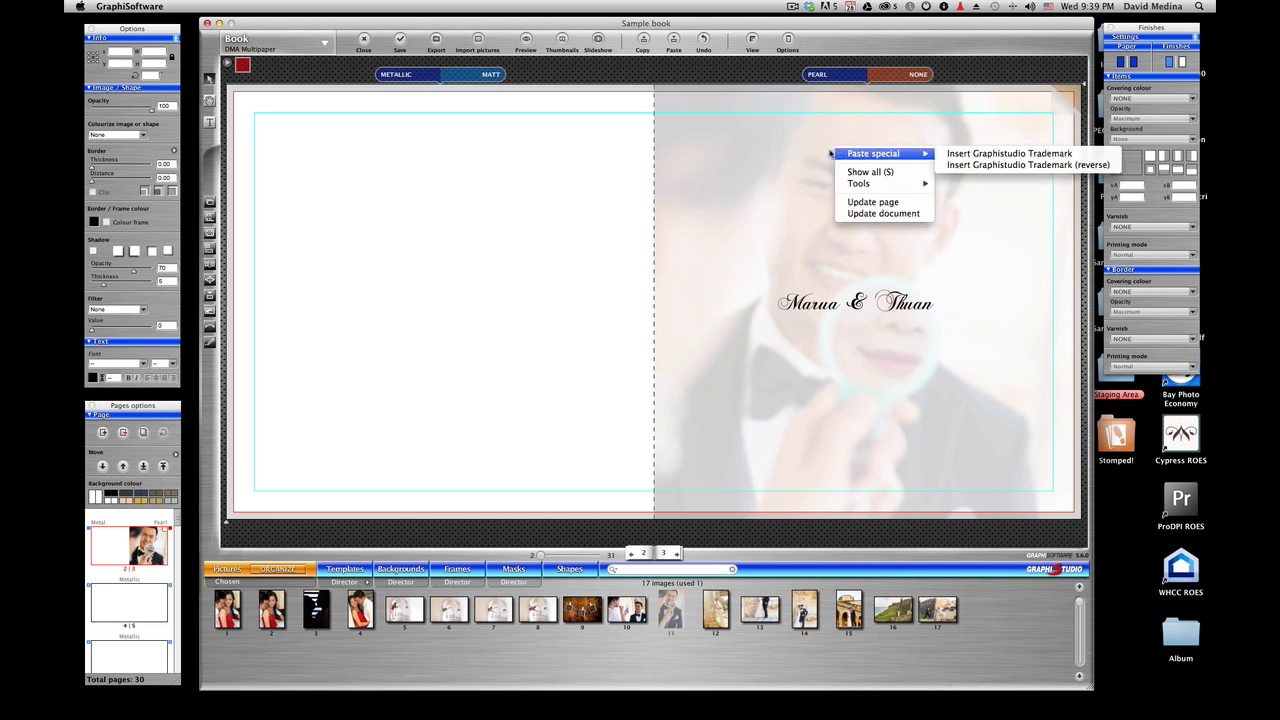
left_click(737, 185)
Step: Turn off the translucent page view for page 3
left_click(849, 75)
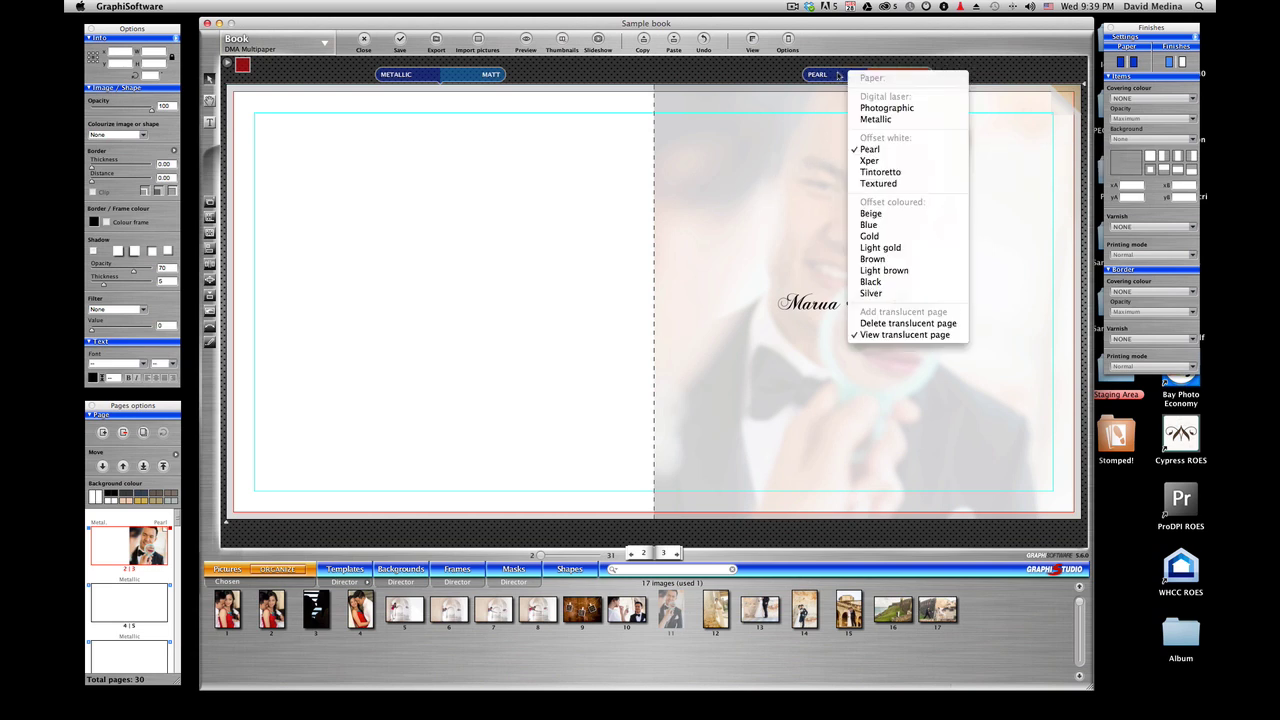
left_click(893, 336)
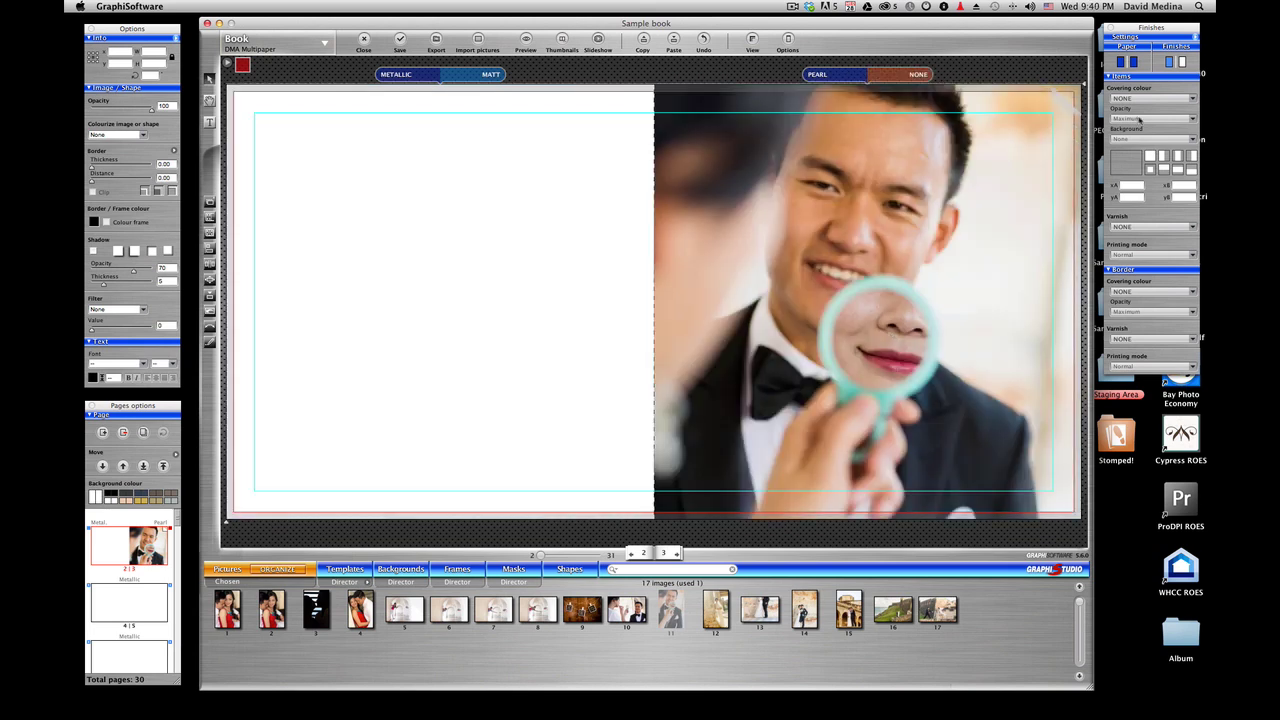
left_click(1071, 99)
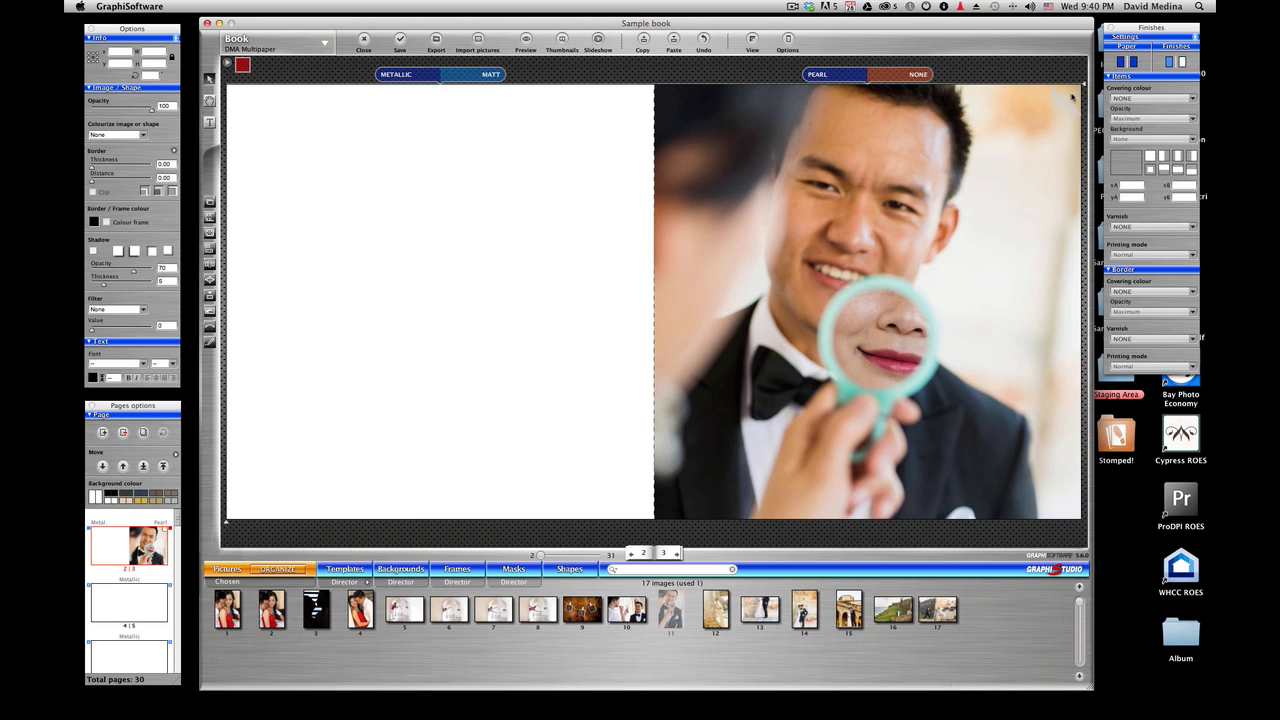
left_click(1071, 97)
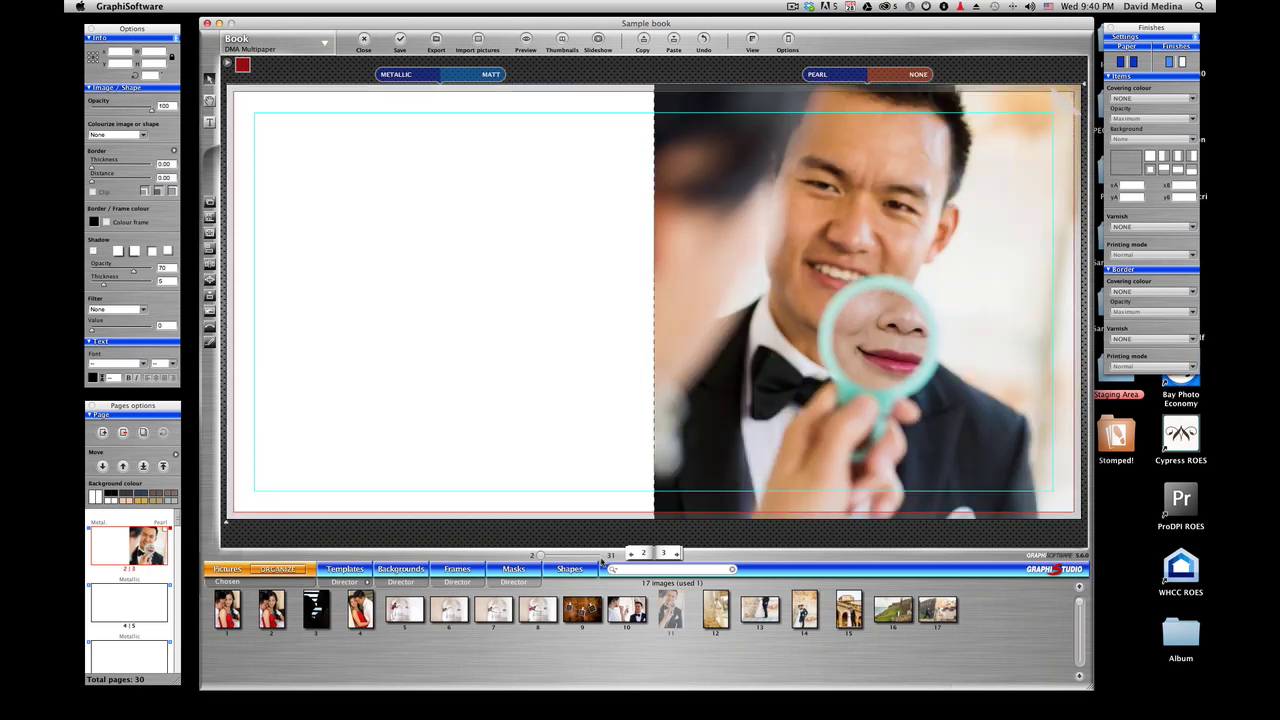
Step: Go to the spread with pages 4 and 5 and set the right page's paper to Blue
left_click(674, 554)
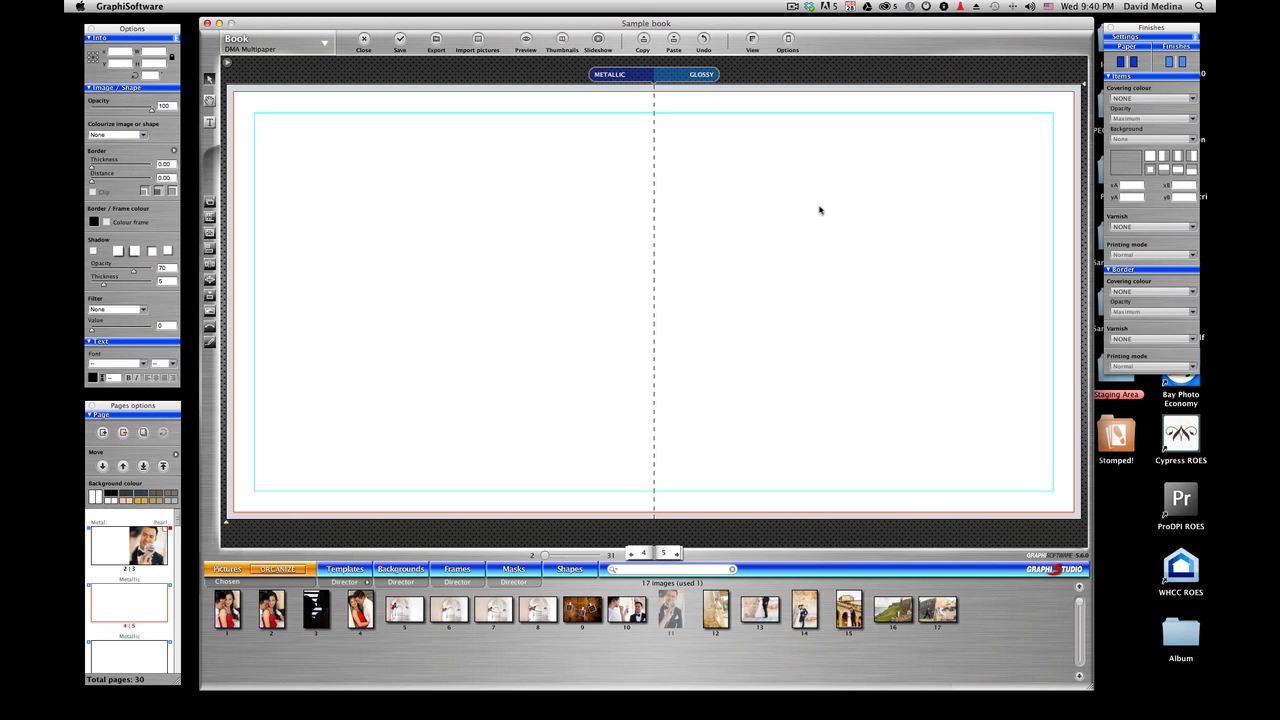
left_click(1194, 39)
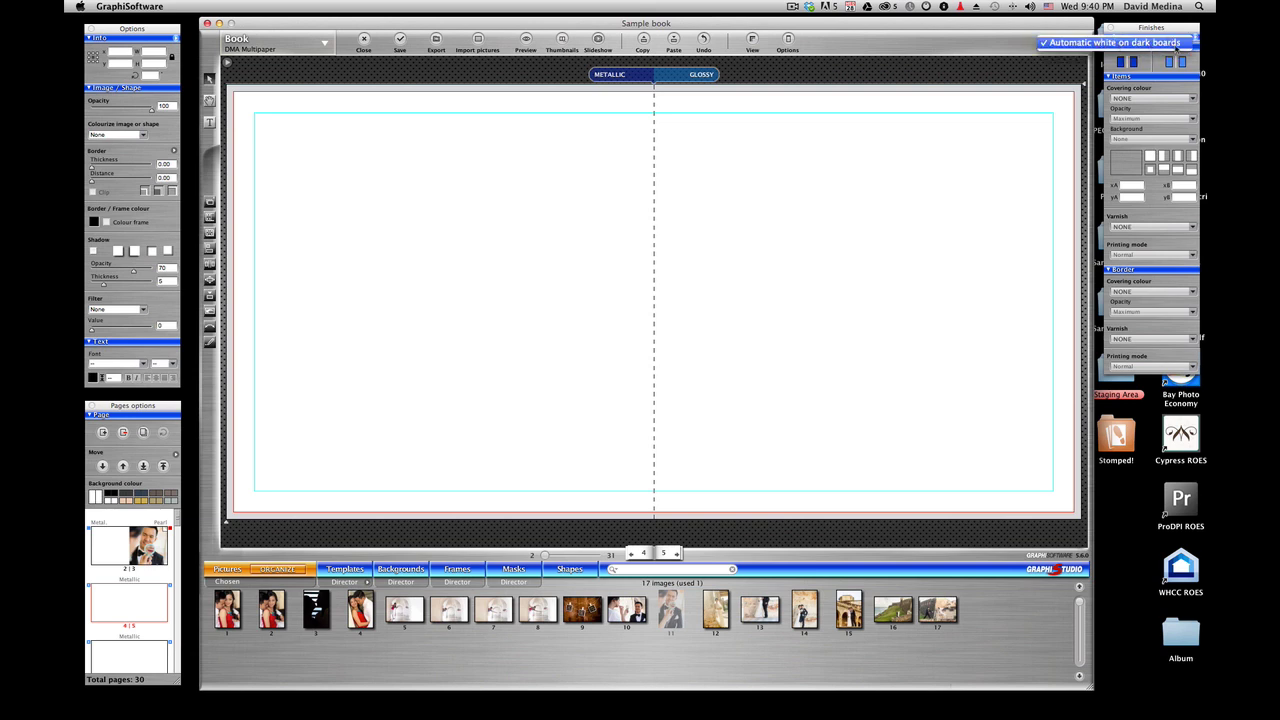
left_click(871, 176)
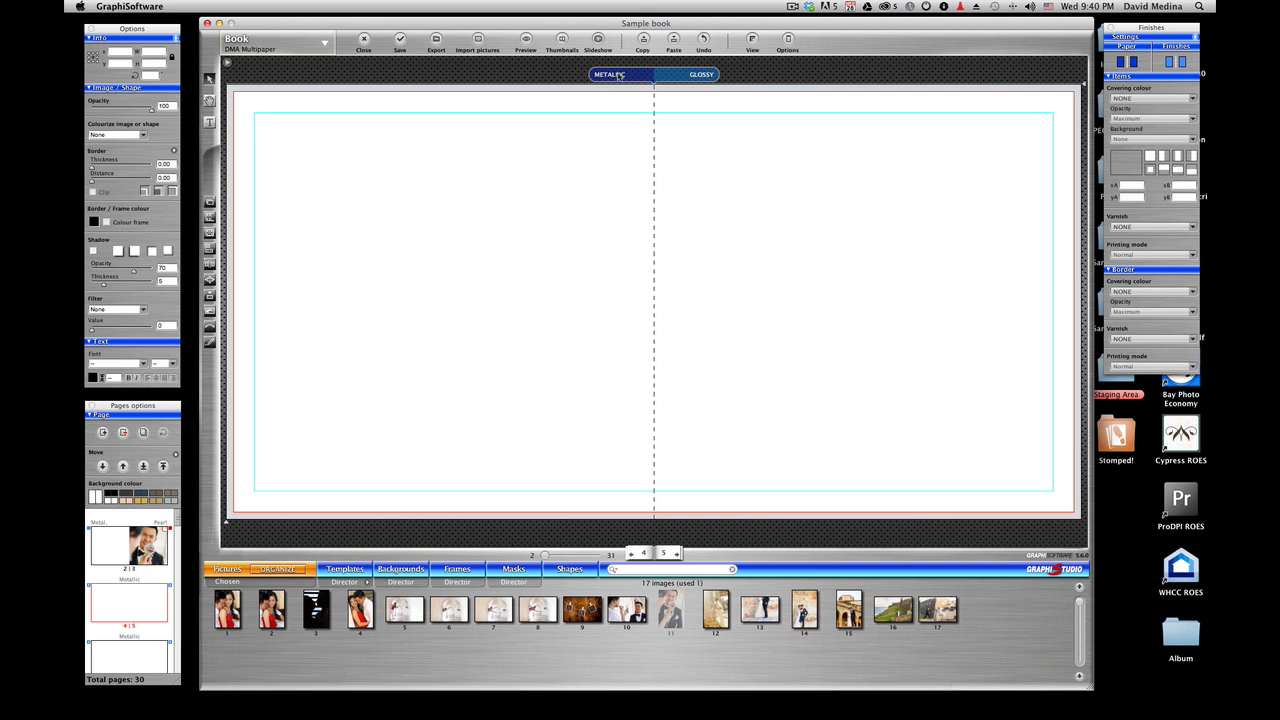
left_click(620, 76)
mouse_move(636, 116)
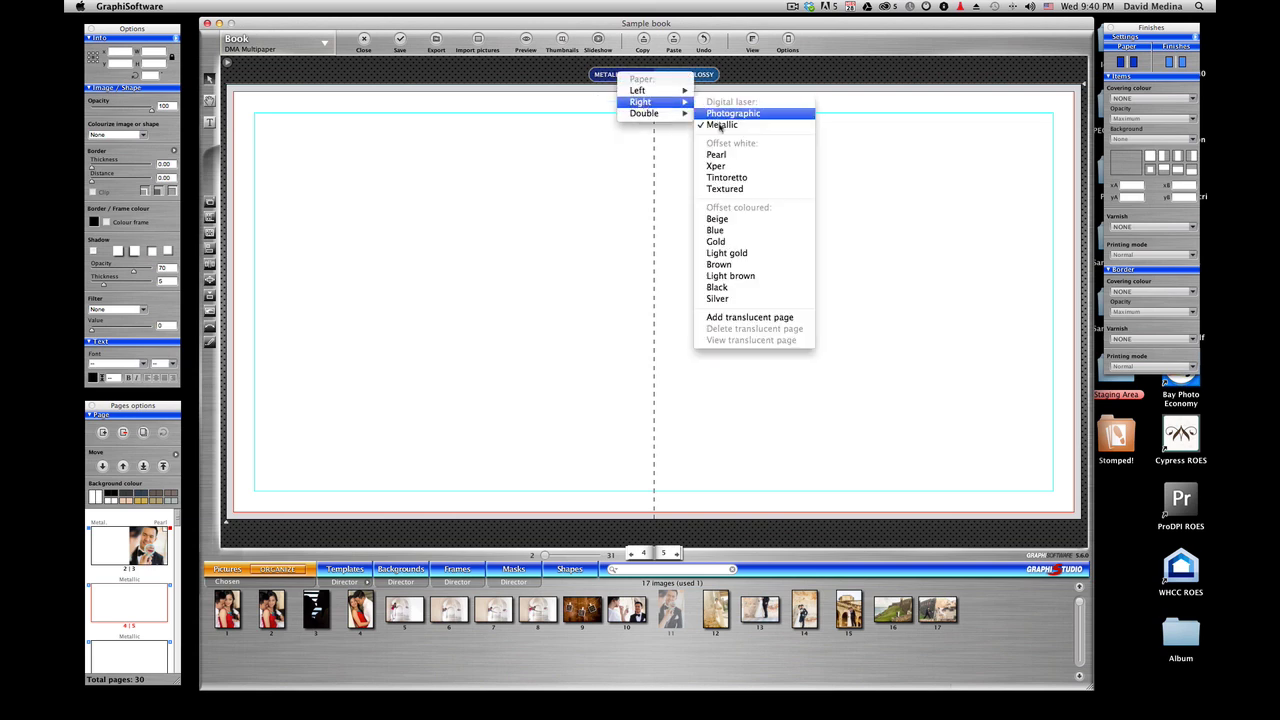
left_click(720, 231)
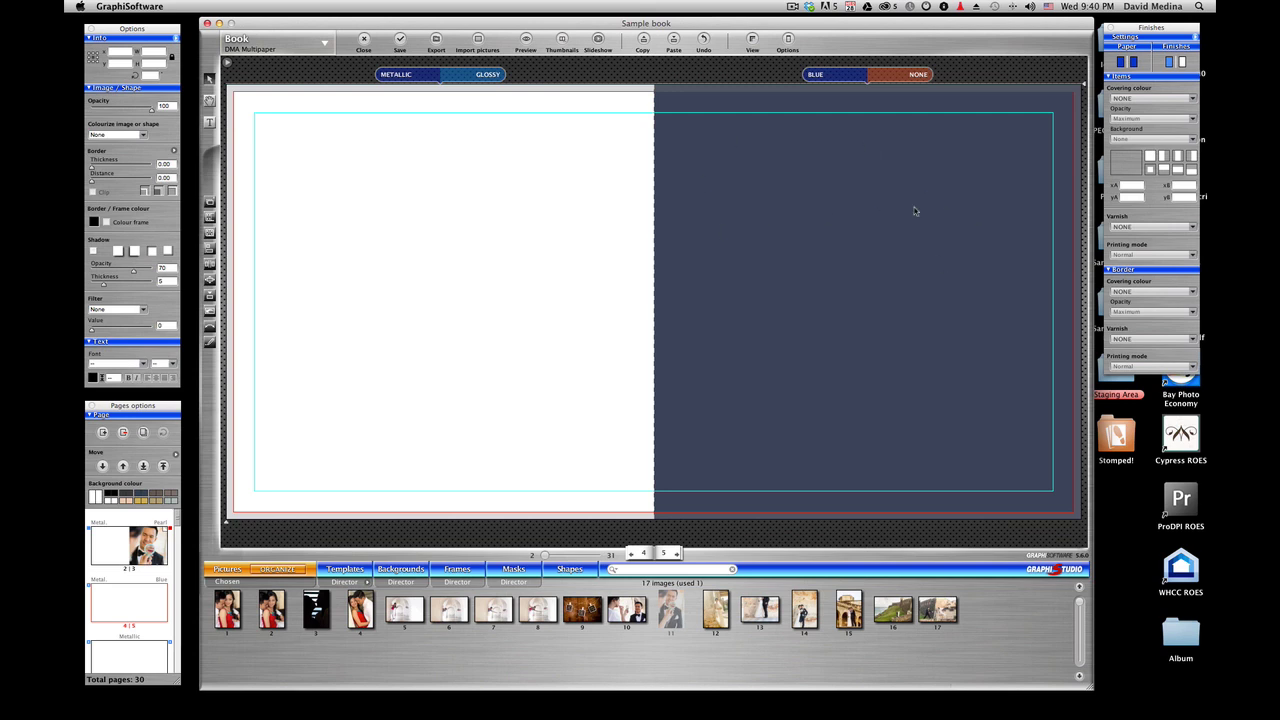
Step: Place picture 12, the bride beside the stone wall, near the centre of page 5
mouse_move(711, 606)
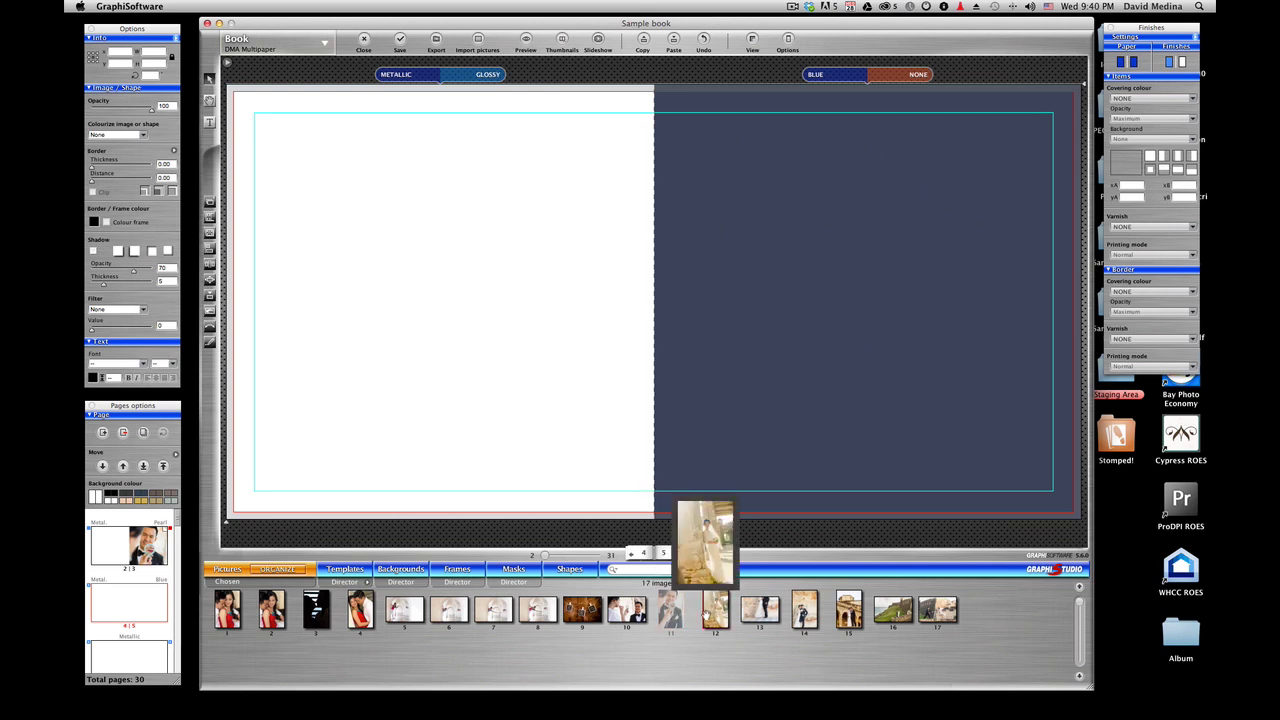
left_click_drag(712, 605, 828, 302)
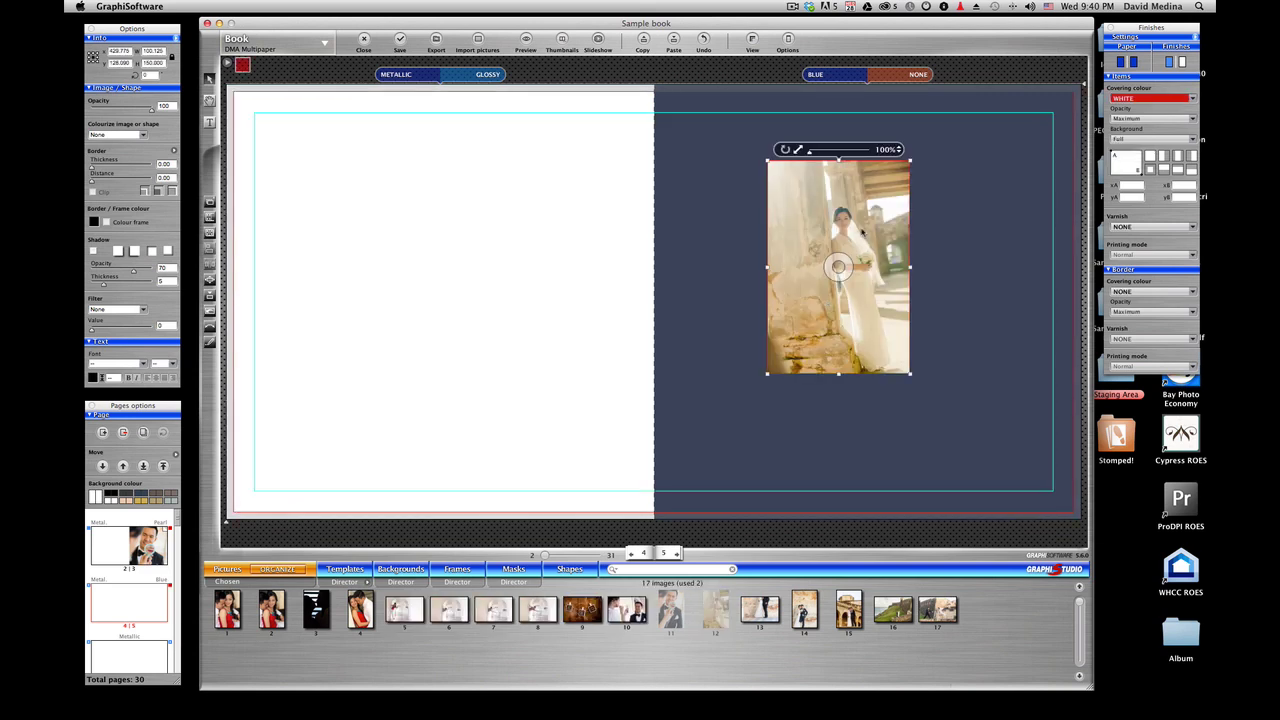
left_click_drag(858, 223, 878, 255)
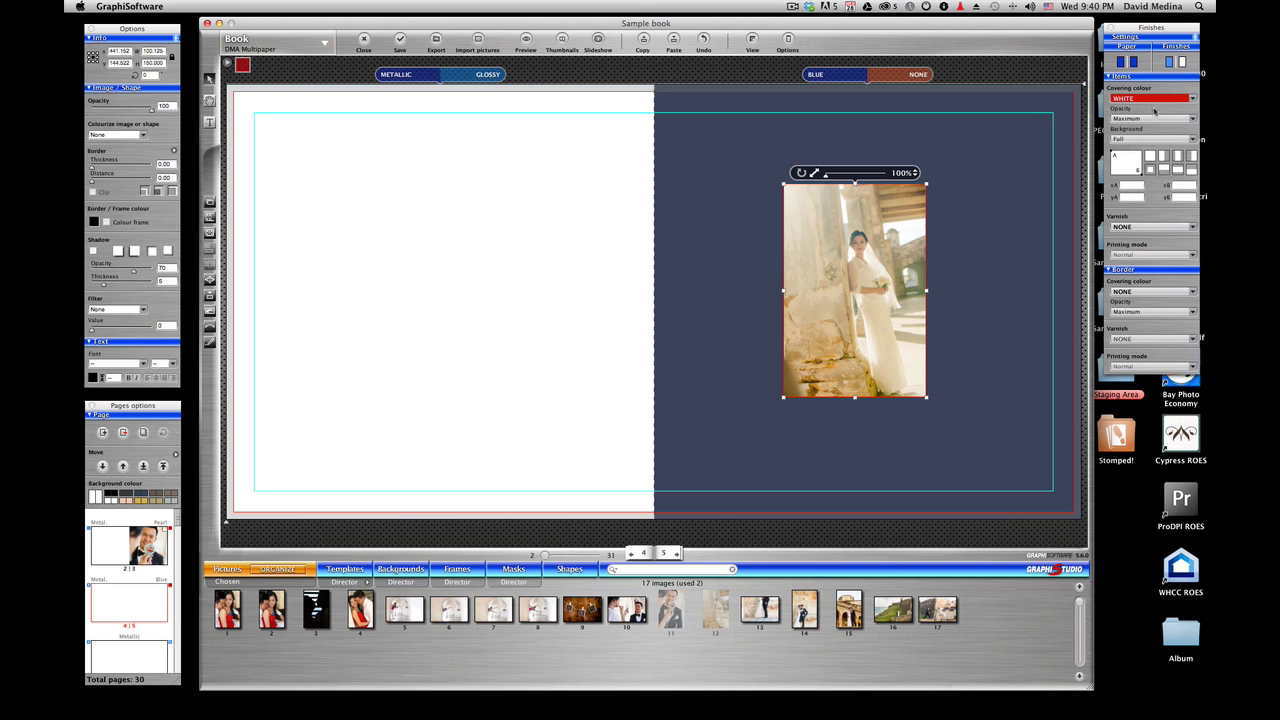
Step: Compare Medium and Minimum opacity for the white covering of the bride picture, ending back at Maximum
left_click(1158, 119)
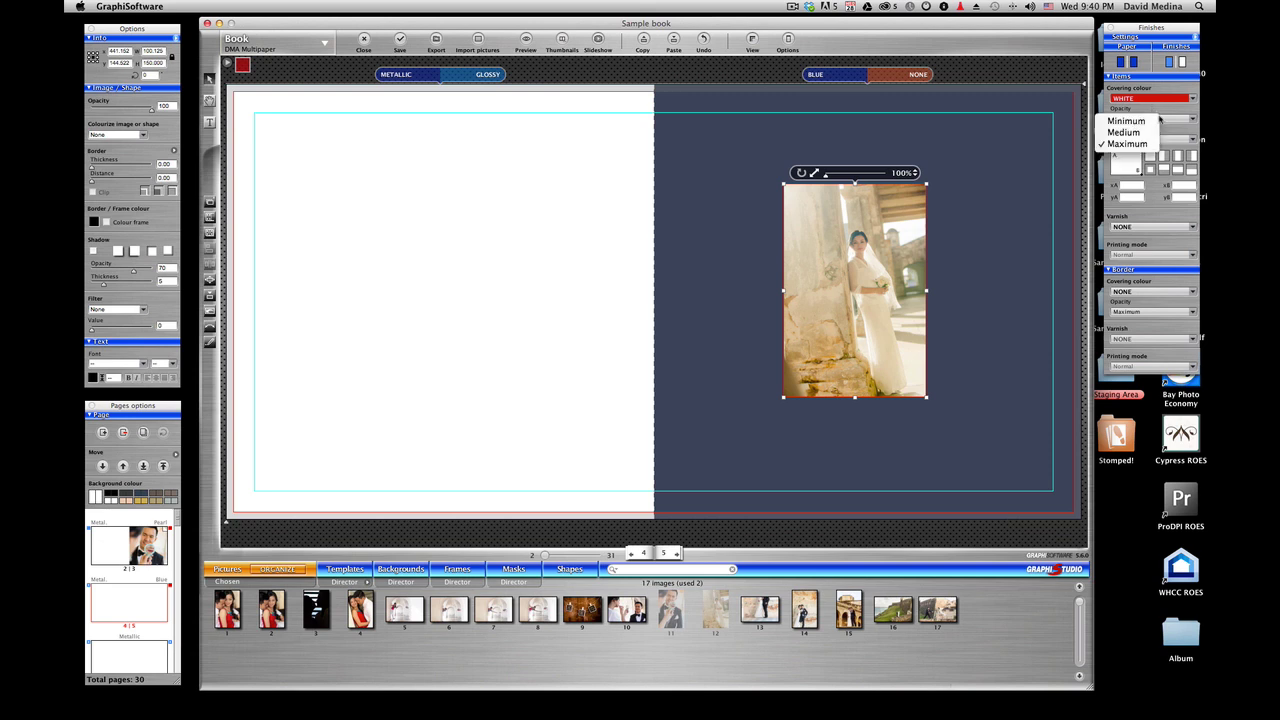
left_click(1140, 132)
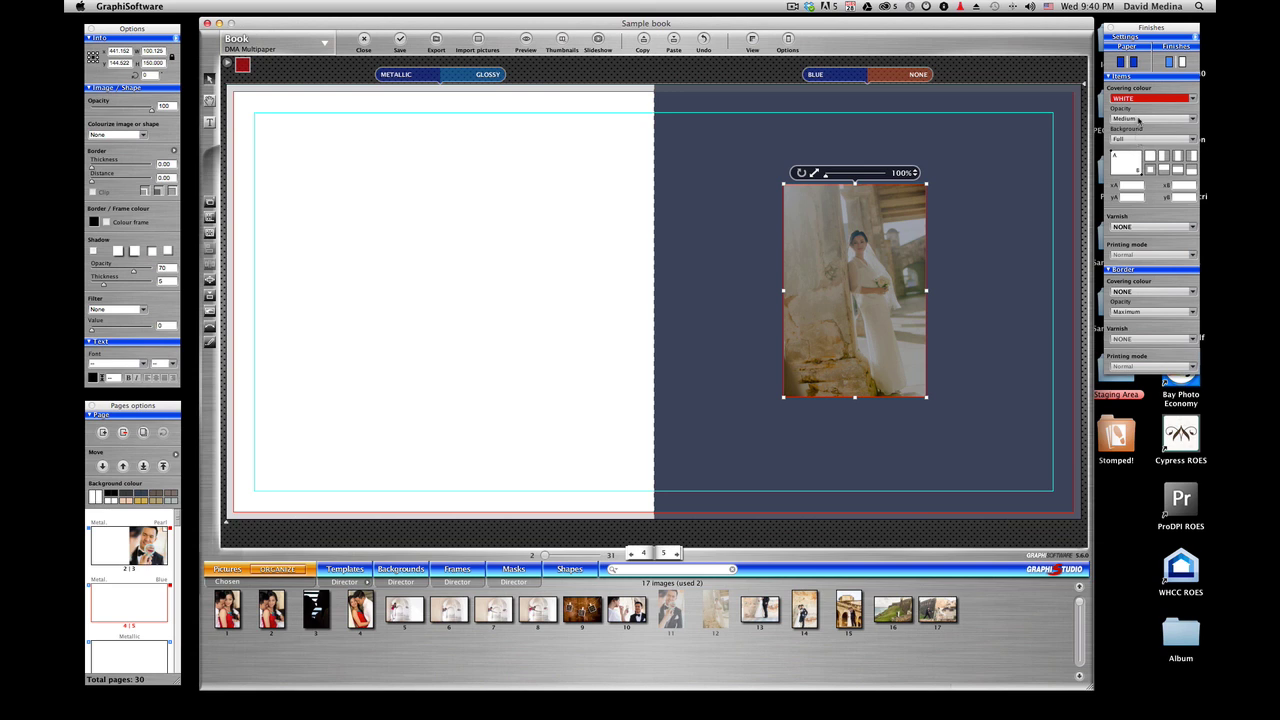
left_click(1138, 119)
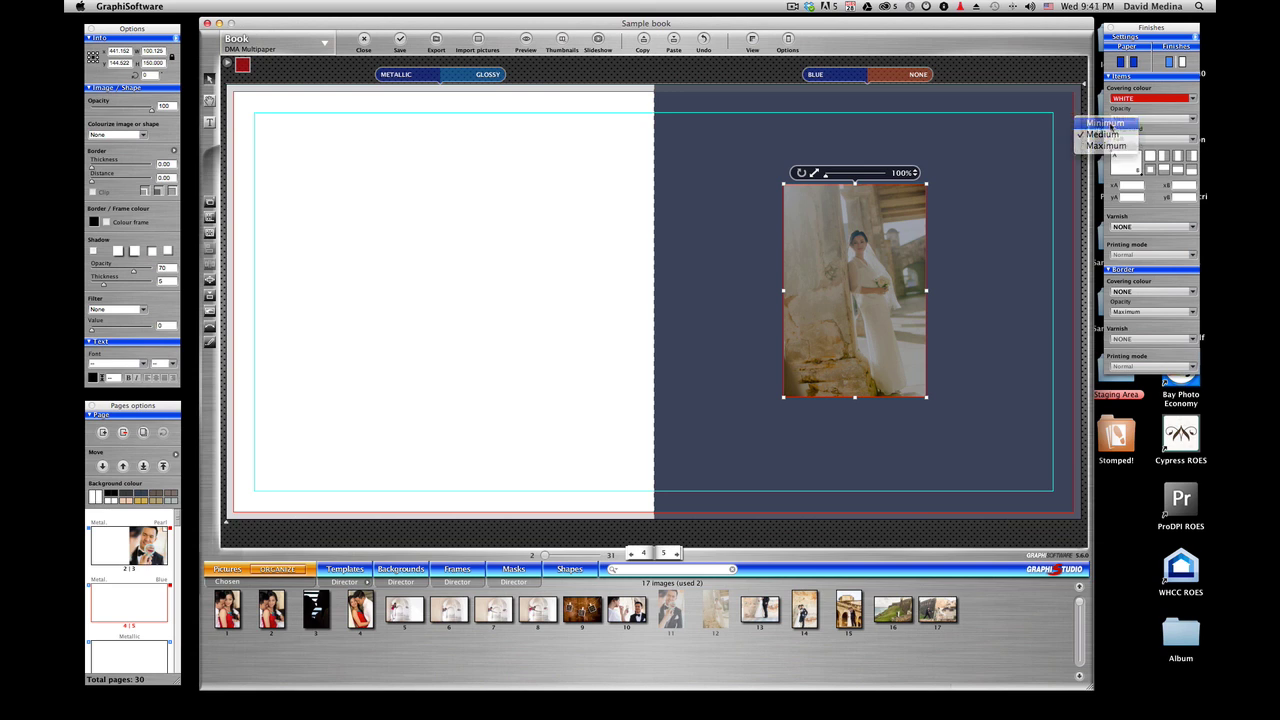
left_click(1105, 123)
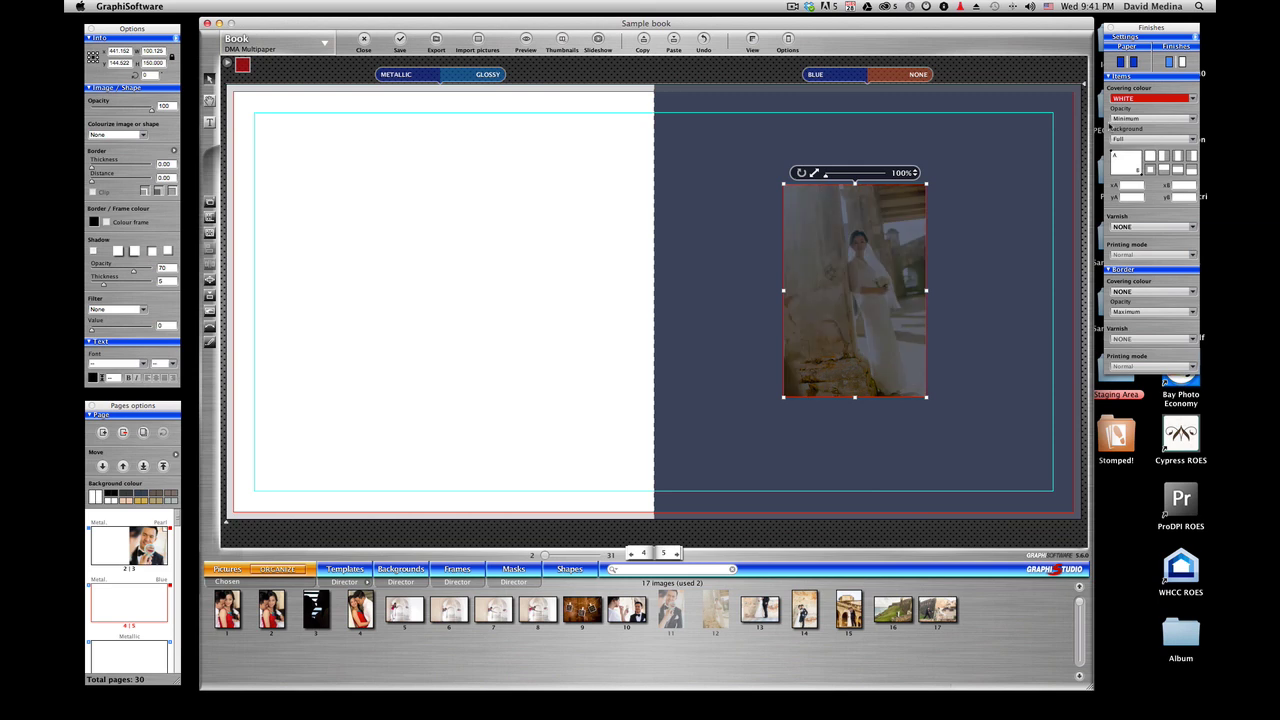
left_click(1128, 119)
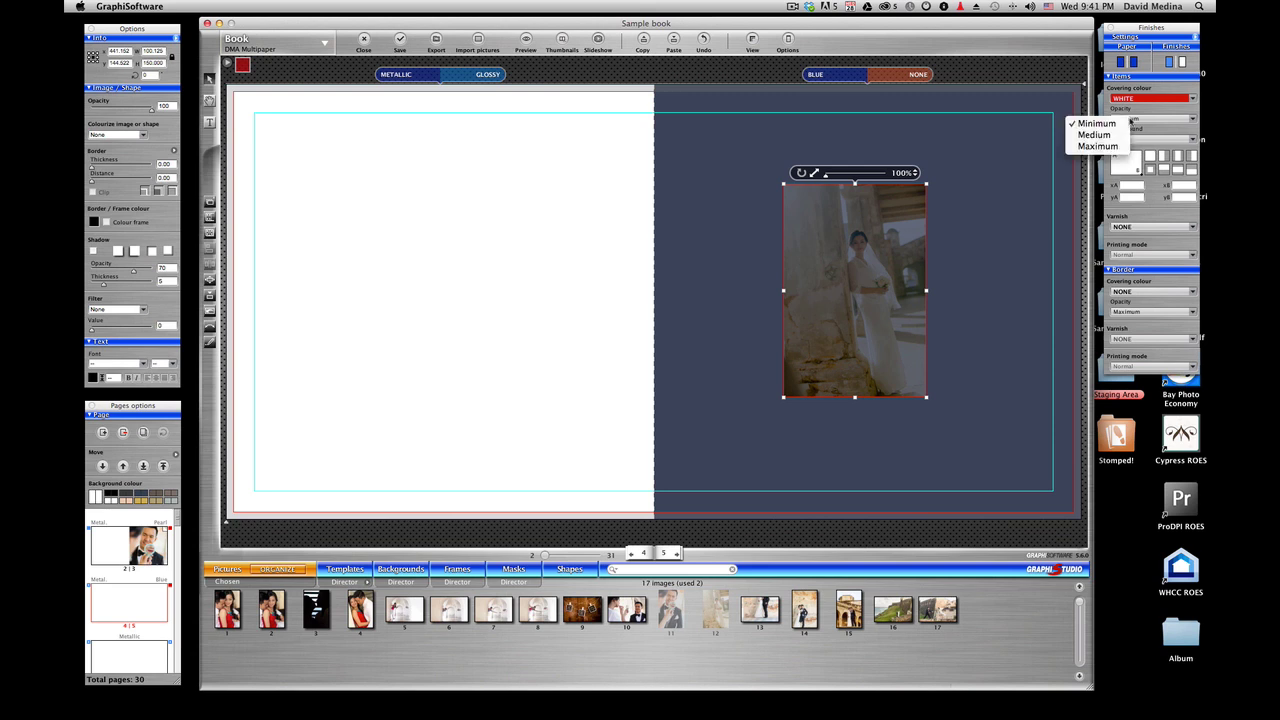
left_click(1098, 147)
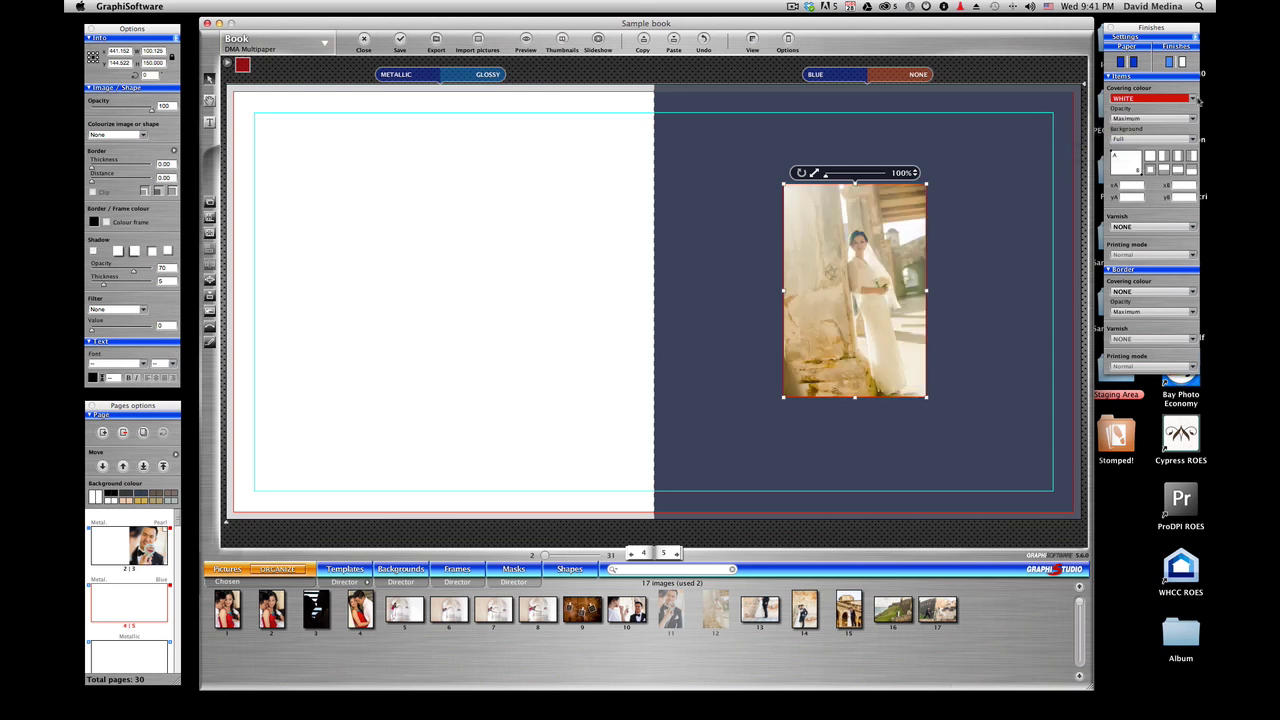
Step: Set the bride picture's covering colour to NONE and try Gold paper for page 5 before choosing Beige
left_click(1192, 99)
left_click(1167, 102)
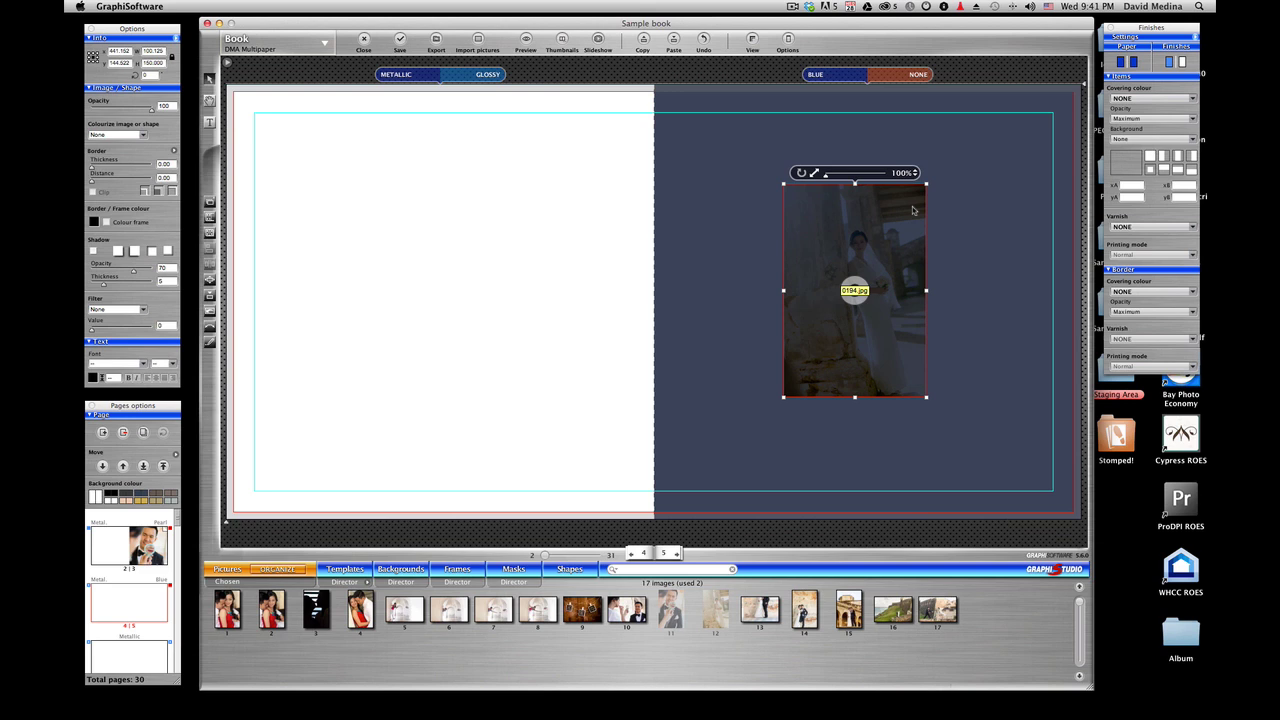
left_click(814, 78)
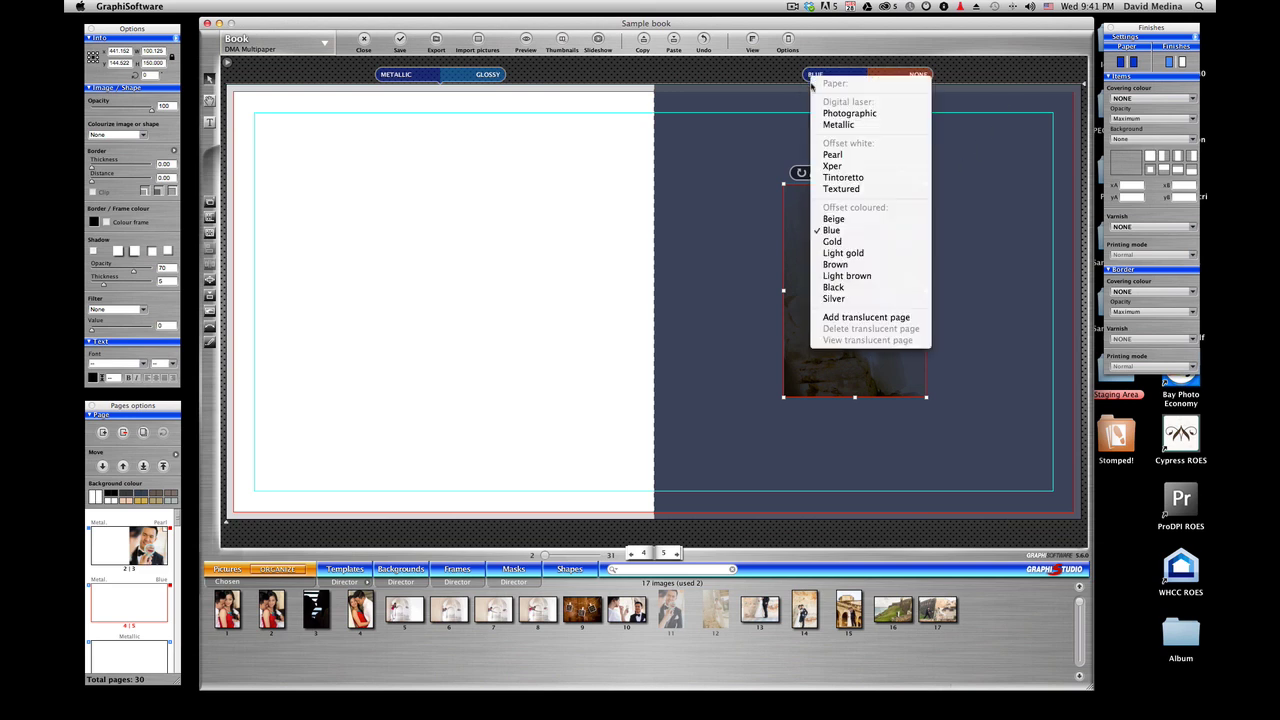
left_click(838, 242)
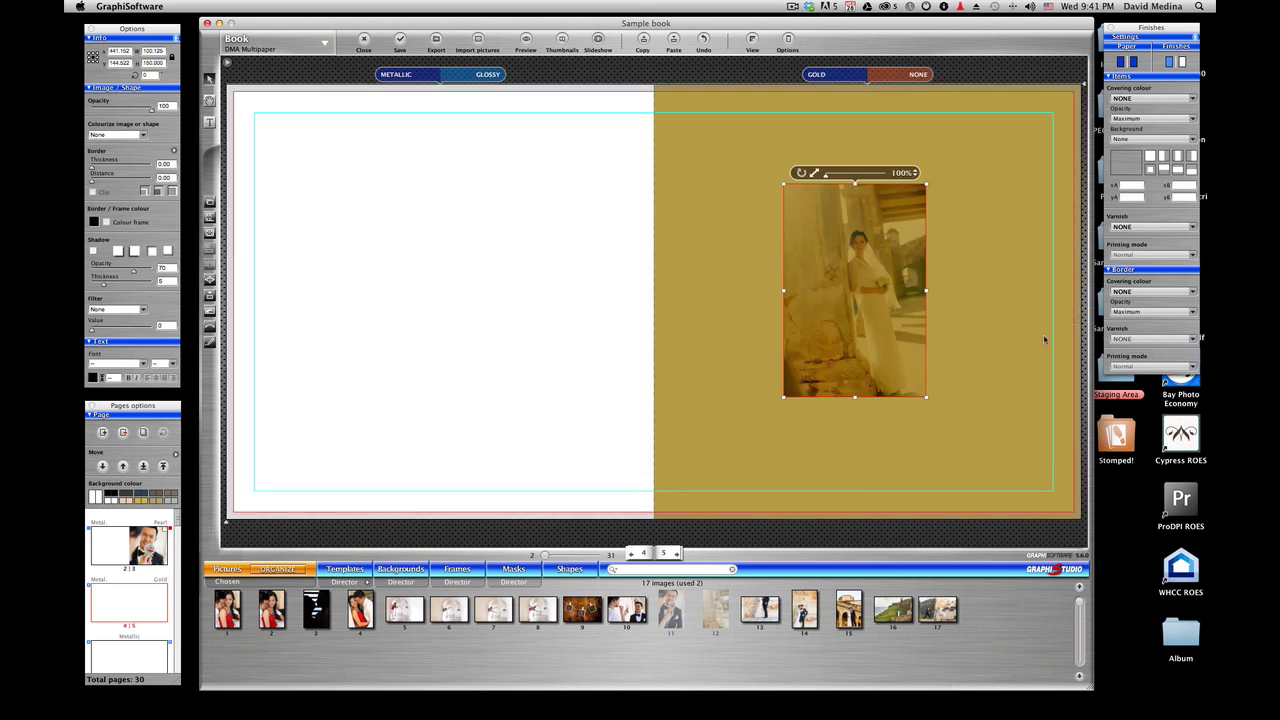
left_click(824, 74)
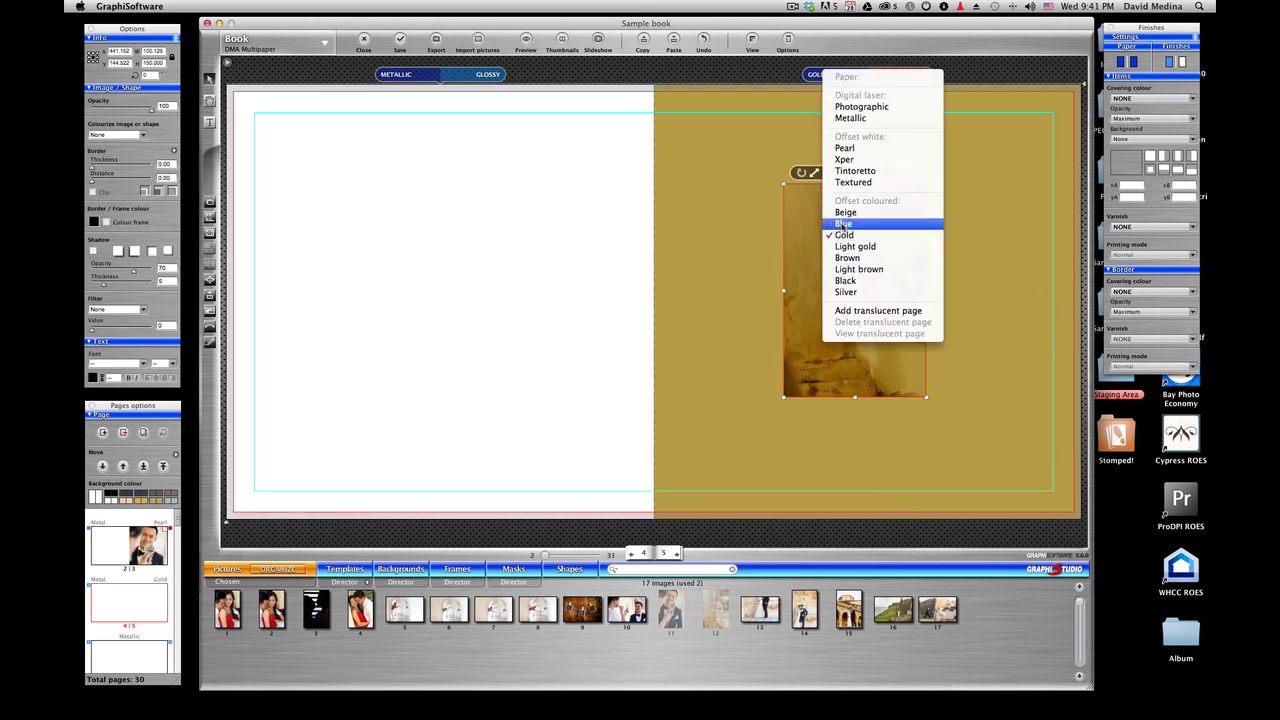
left_click(845, 213)
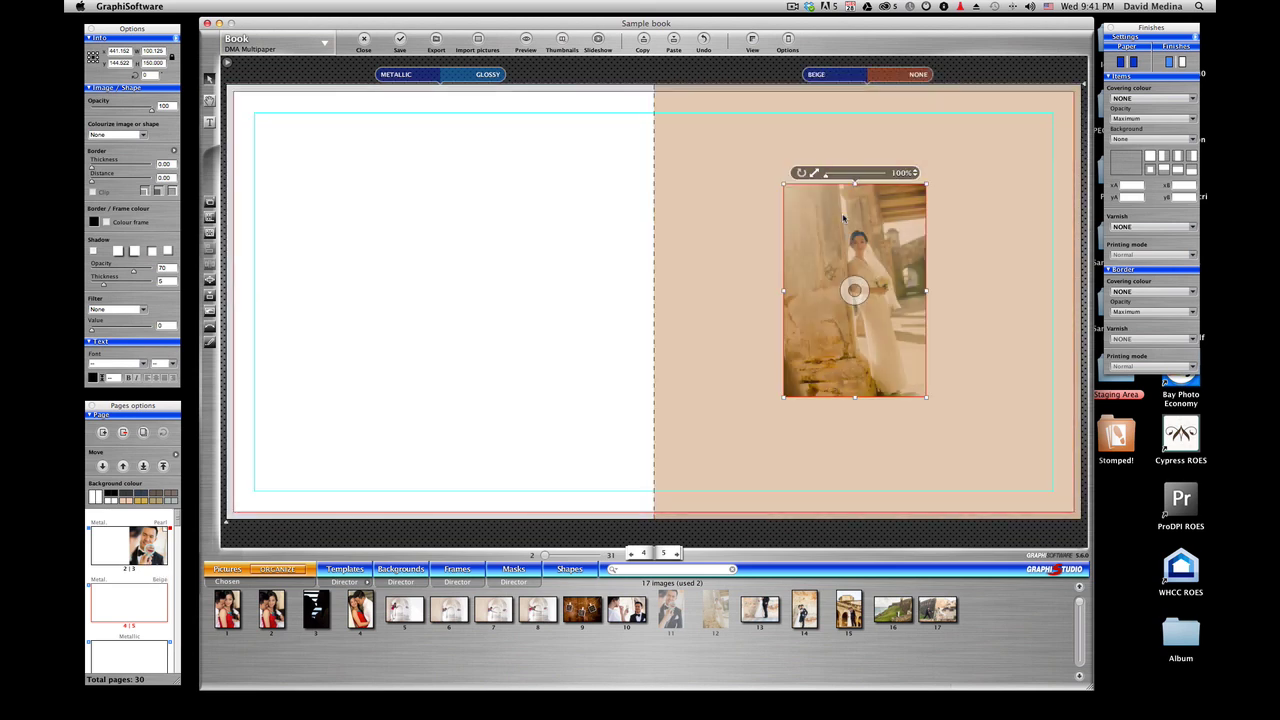